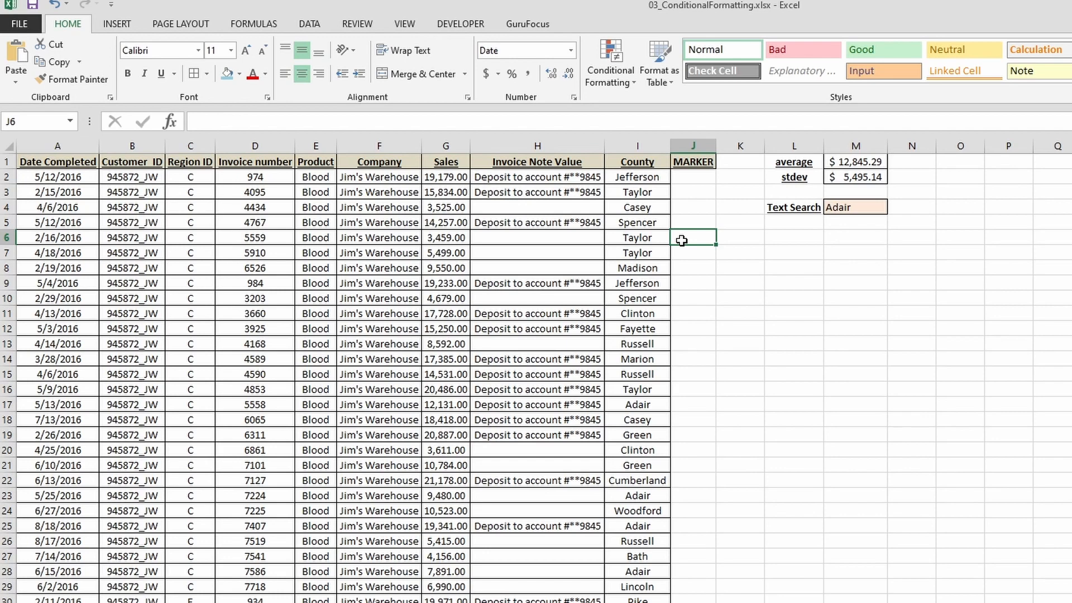
Enter x in cells J4, J8, J12 and J14 of the MARKER column.
drag(72, 193, 684, 194)
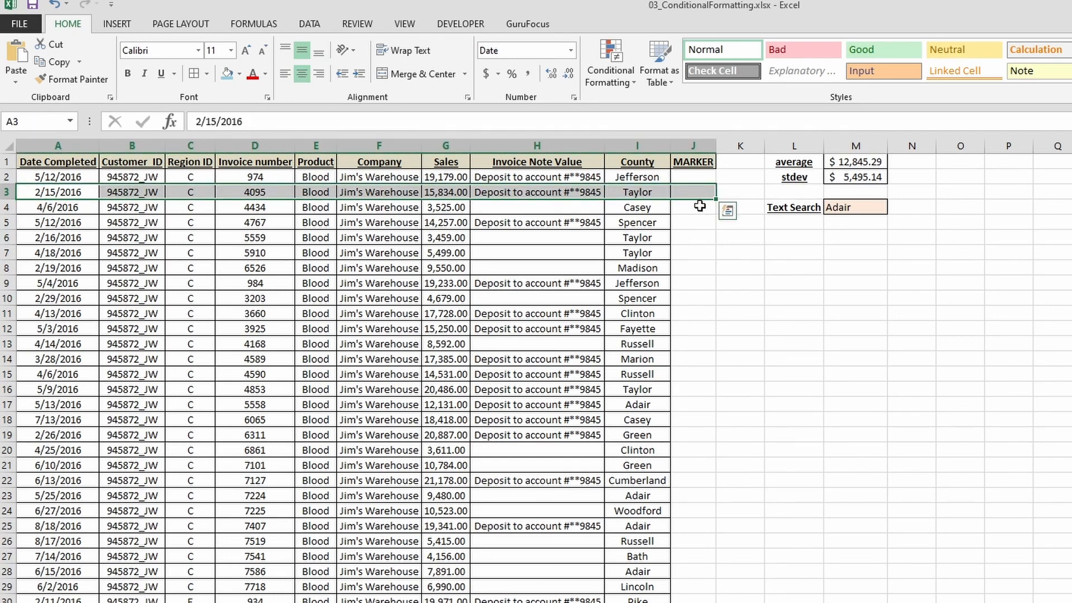
click(693, 207)
text(x)
click(695, 268)
text(x)
click(694, 329)
text(x)
click(698, 353)
text(x)
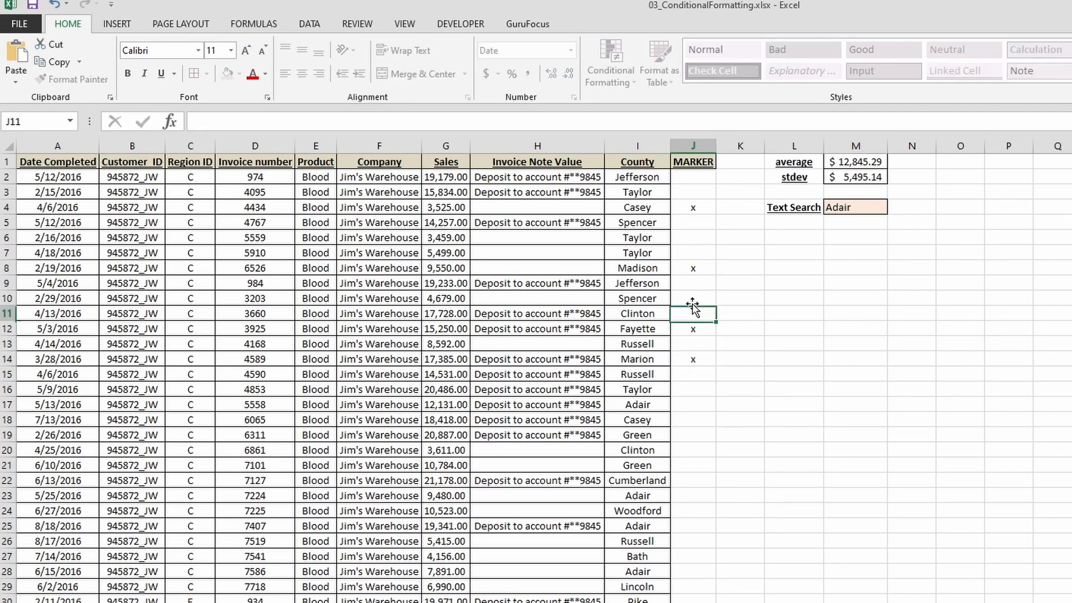
key(Return)
Clear the x entries from cells J3:J16 in the MARKER column.
drag(701, 192, 708, 390)
key(Delete)
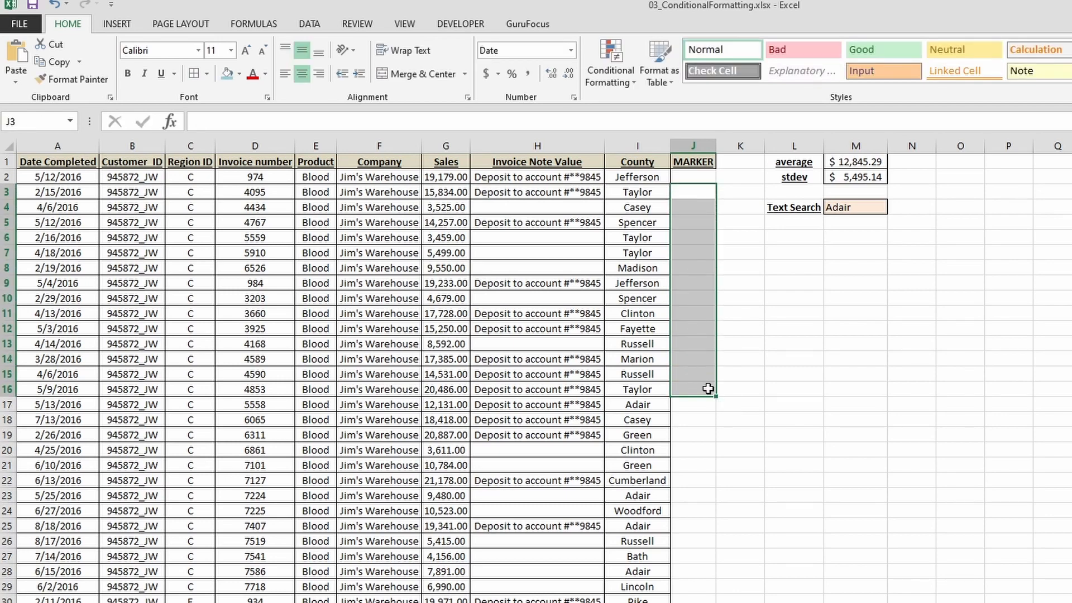
click(706, 163)
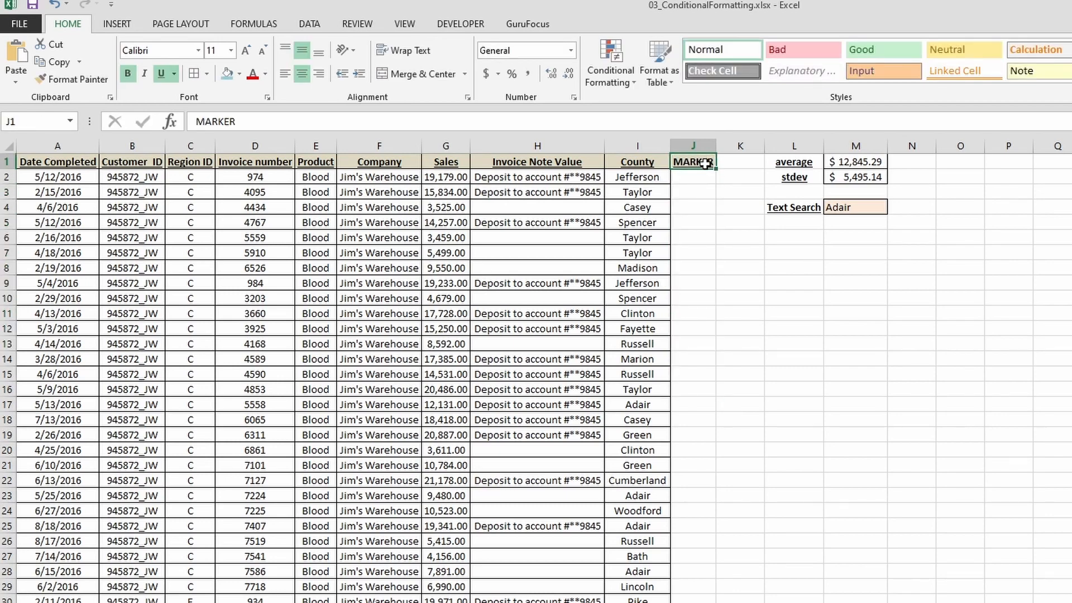
Start a formula-based conditional formatting rule for cell J3 with the formula =$J3="X".
click(689, 191)
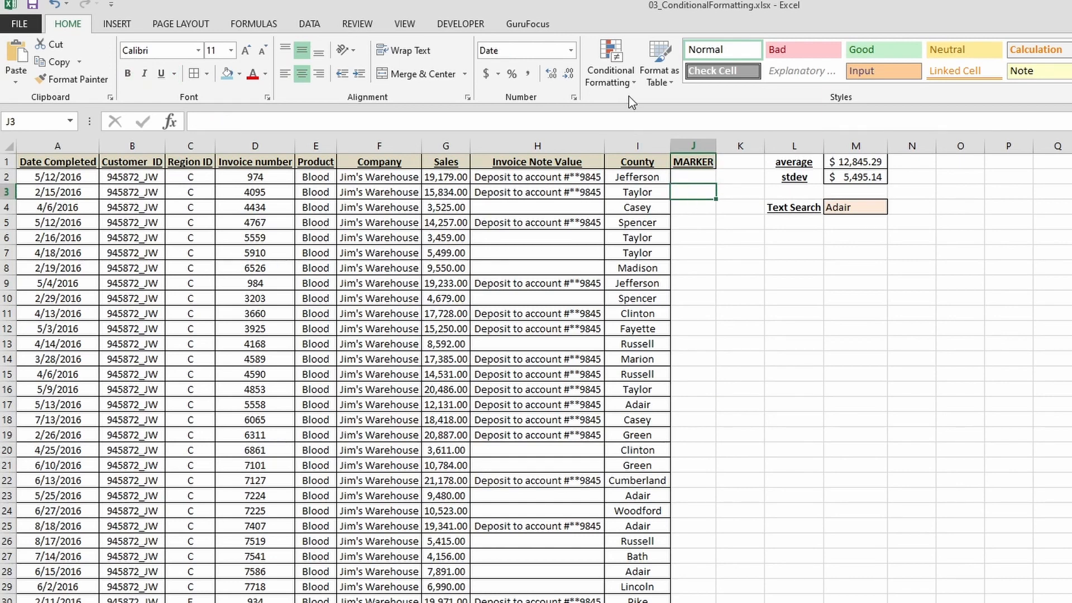
click(612, 73)
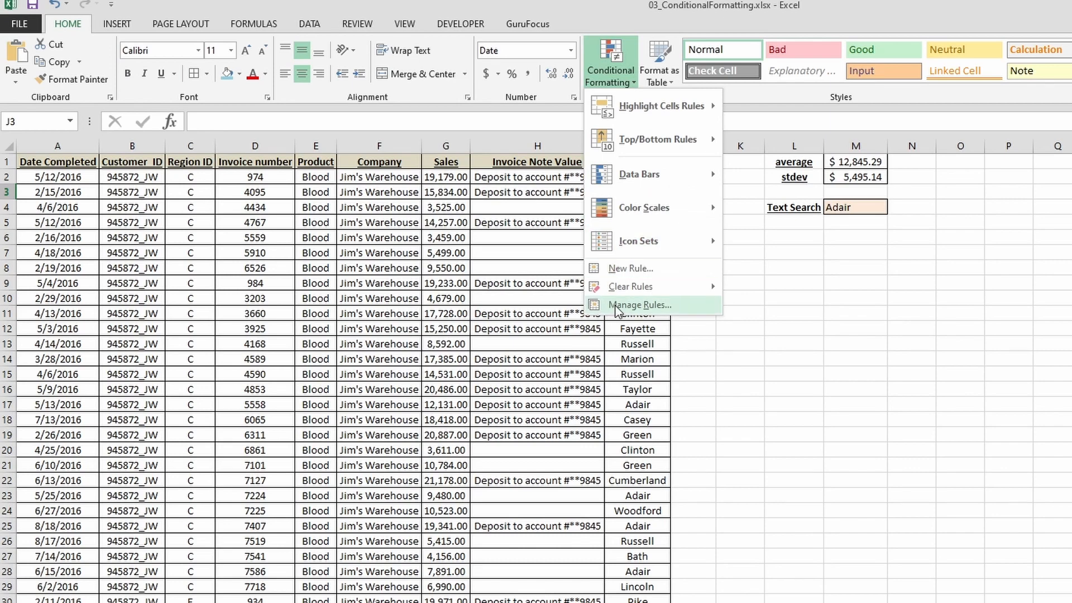
click(626, 269)
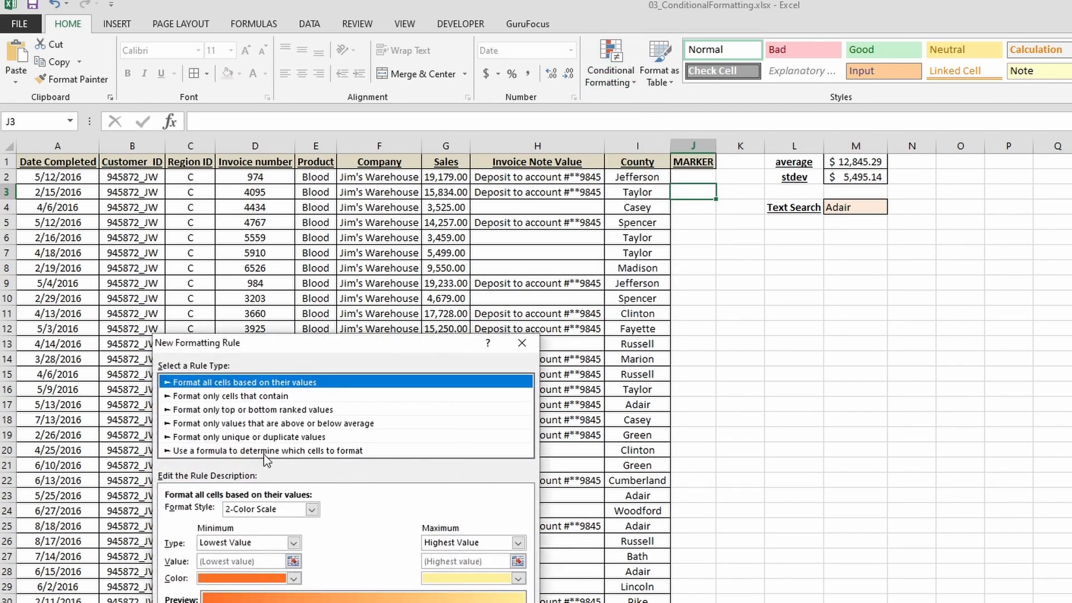
click(265, 453)
drag(335, 342, 473, 281)
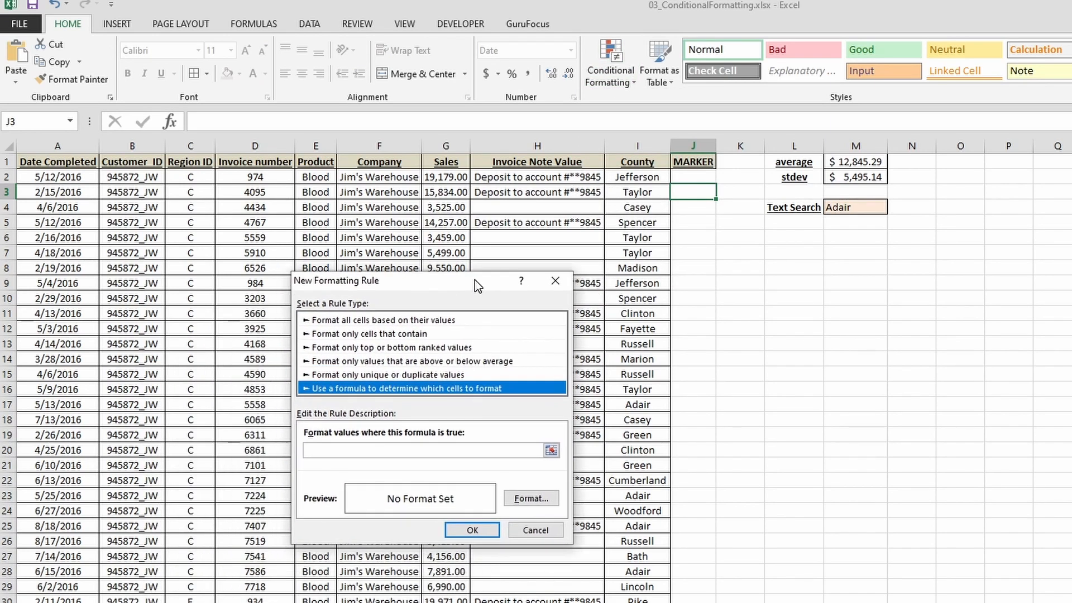
click(426, 449)
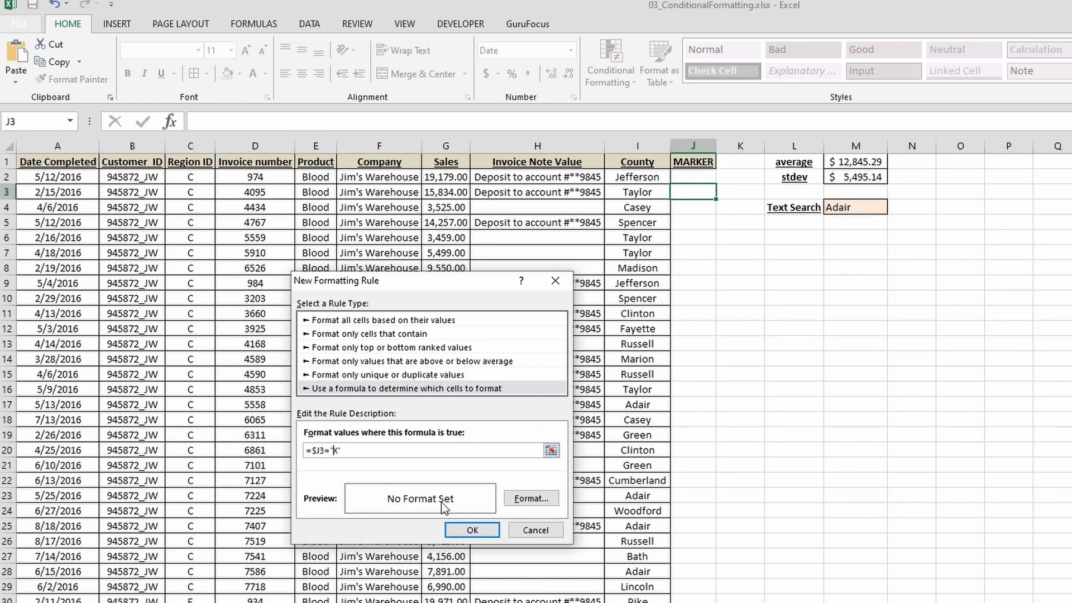
Give the new rule a light aqua fill, create it, and enter x in cell J3.
click(531, 498)
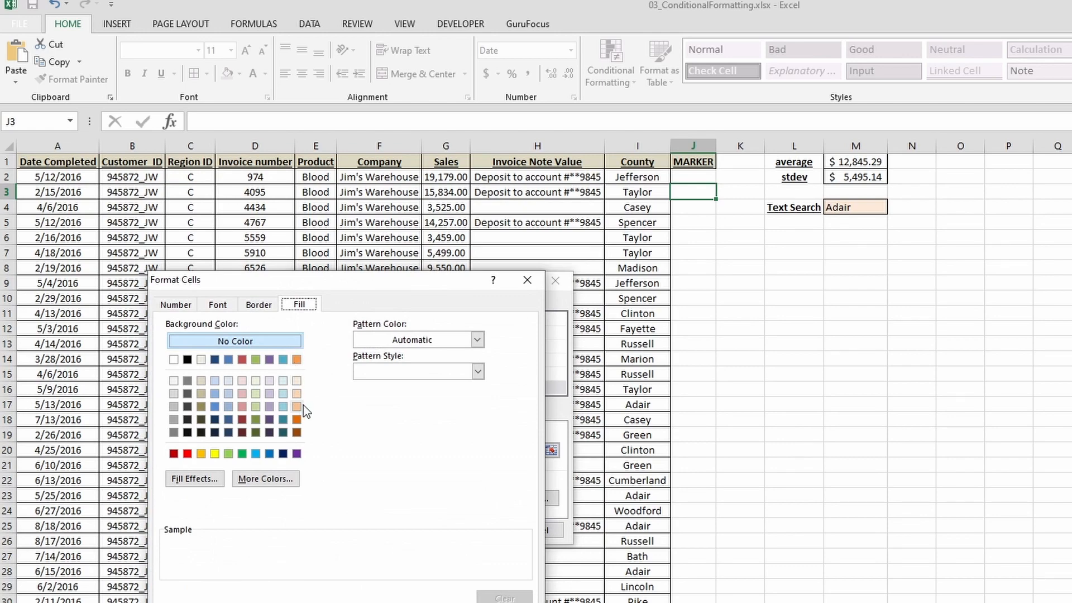
click(283, 406)
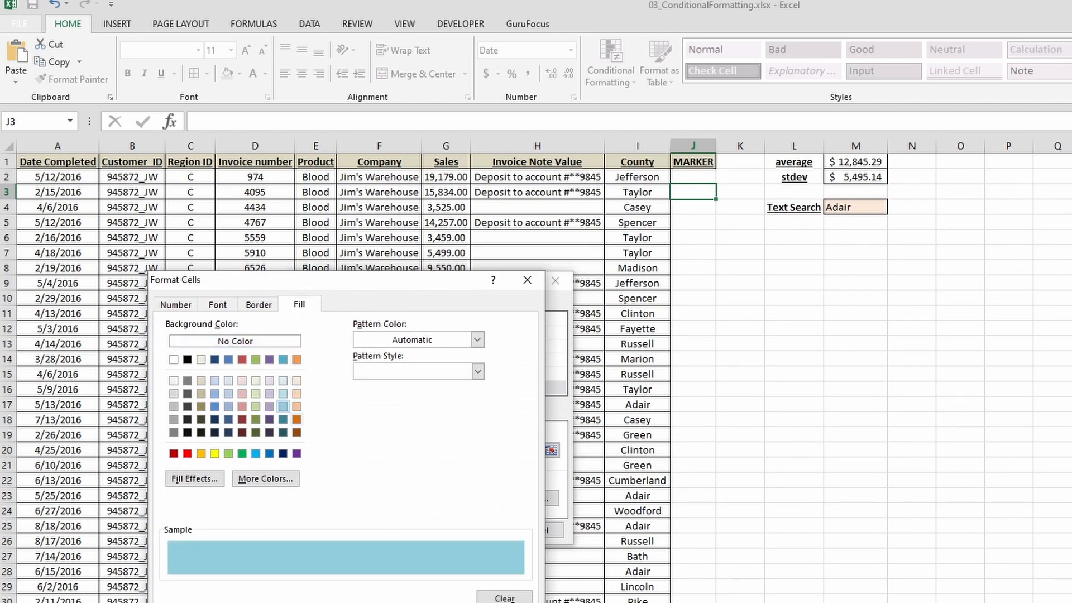
key(Return)
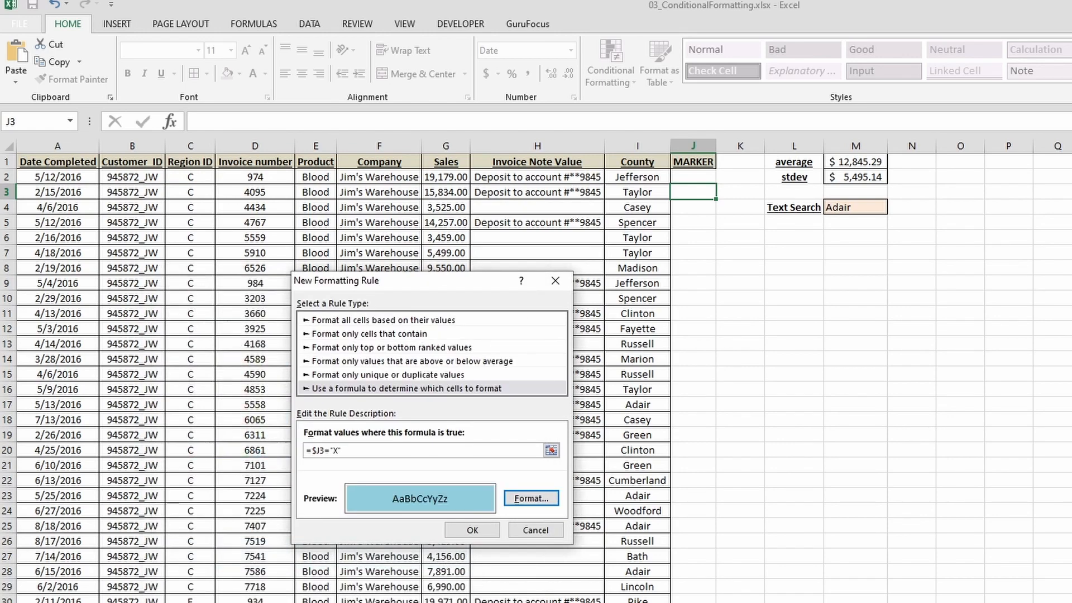
click(474, 531)
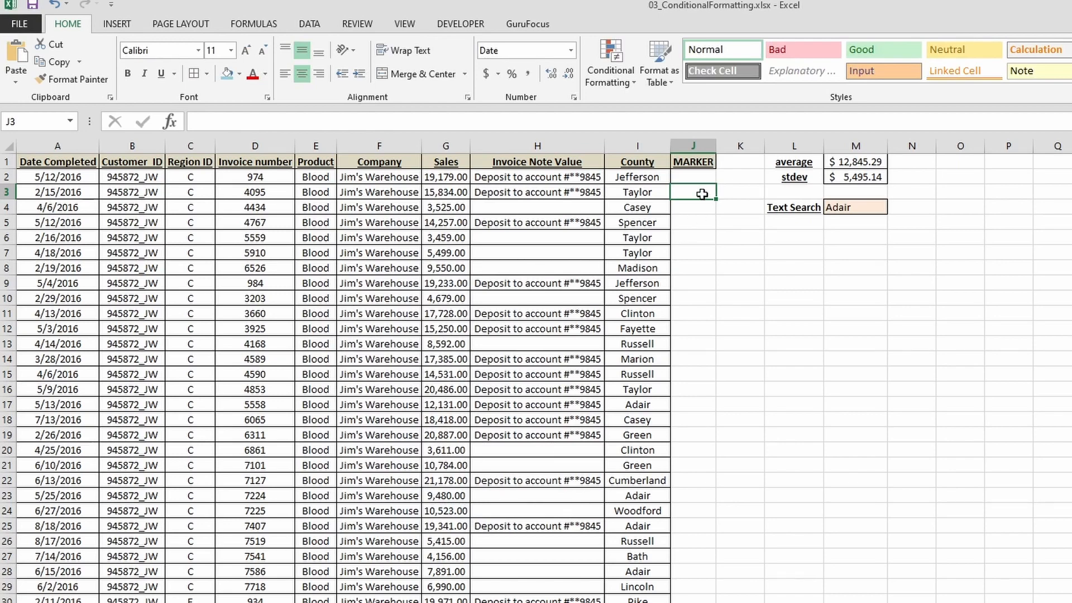
text(x)
key(Return)
Change the range the J3 conditional formatting rule applies to, making it =$A$3:$J$3.
click(705, 190)
click(610, 84)
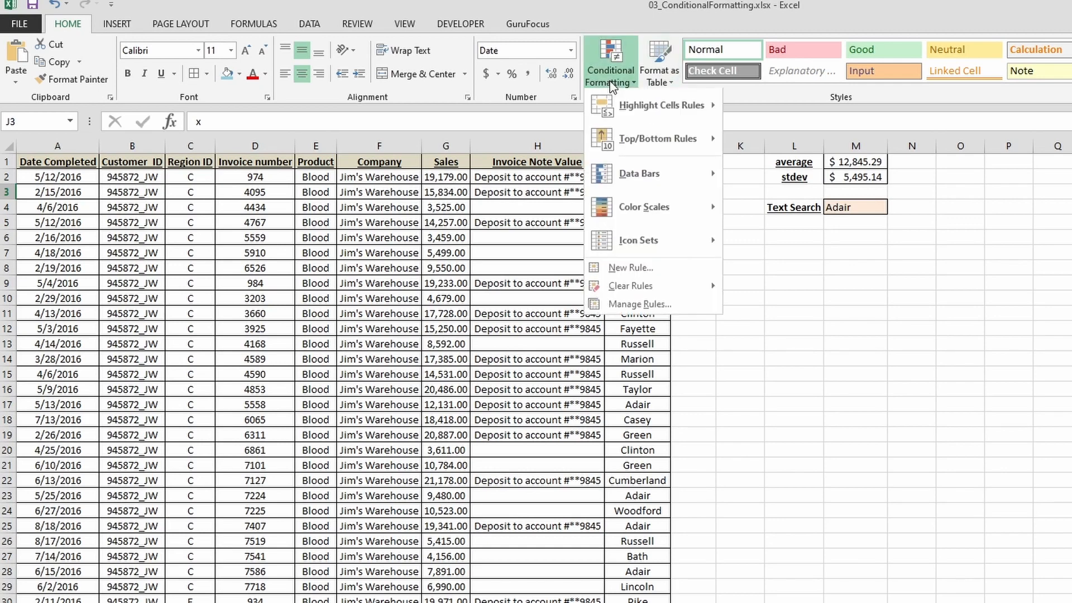
click(627, 306)
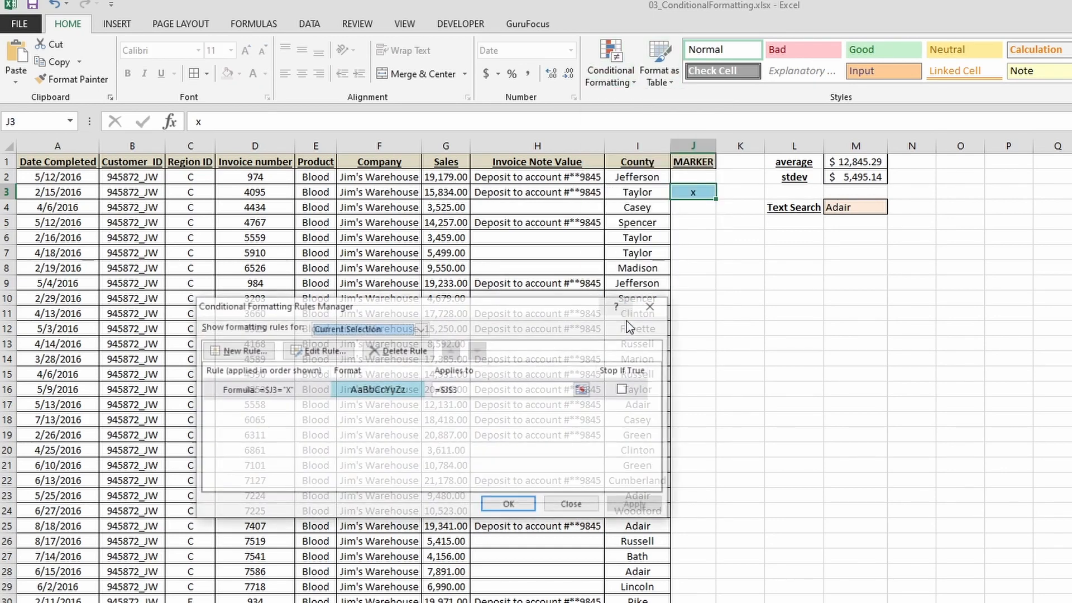
click(235, 394)
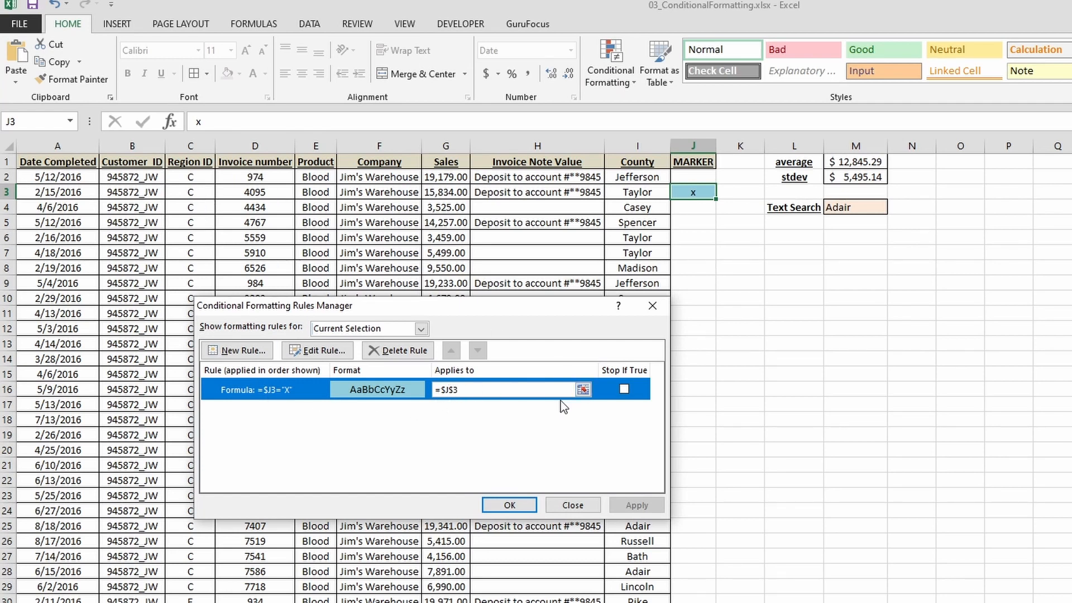
click(583, 389)
drag(56, 192, 688, 191)
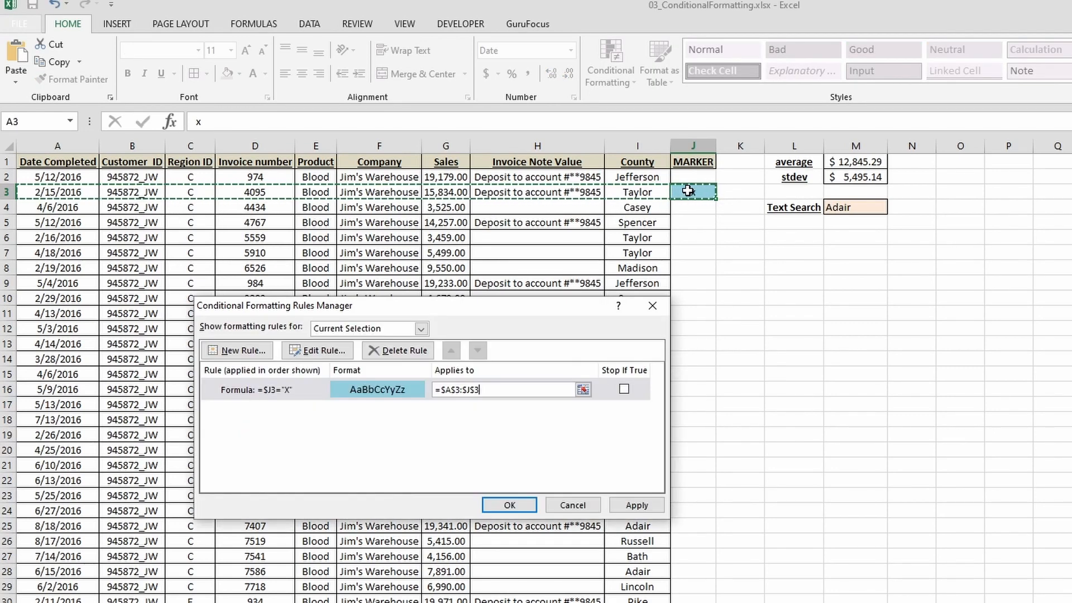
click(638, 506)
click(510, 506)
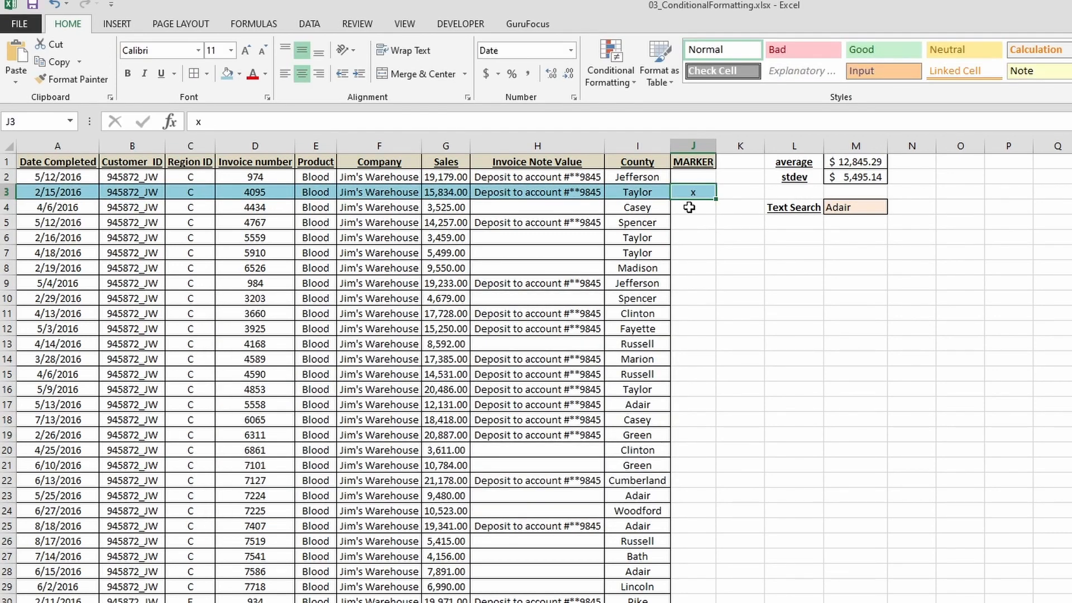
Copy row 3 from A to J and paste only its formats onto A8:J21.
drag(676, 193, 55, 193)
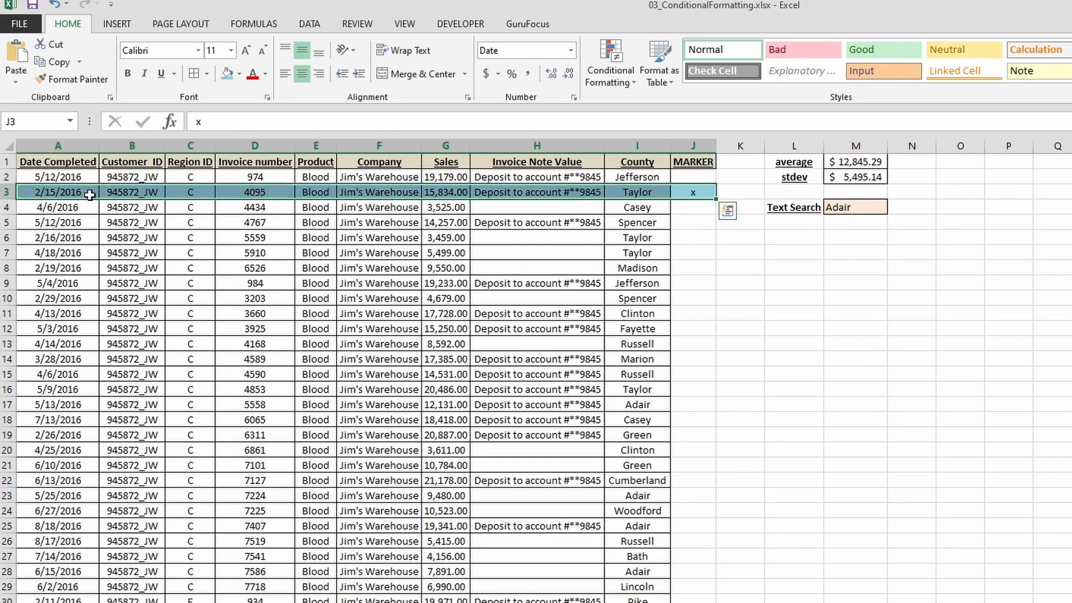
key(ctrl+c)
drag(691, 268, 41, 470)
click(16, 82)
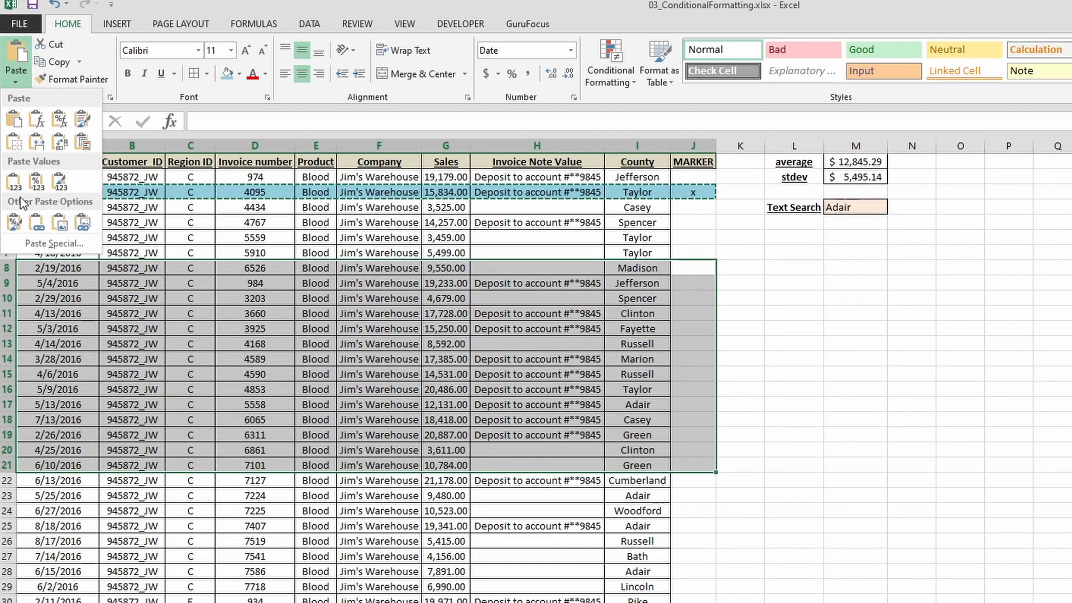
click(35, 244)
click(323, 344)
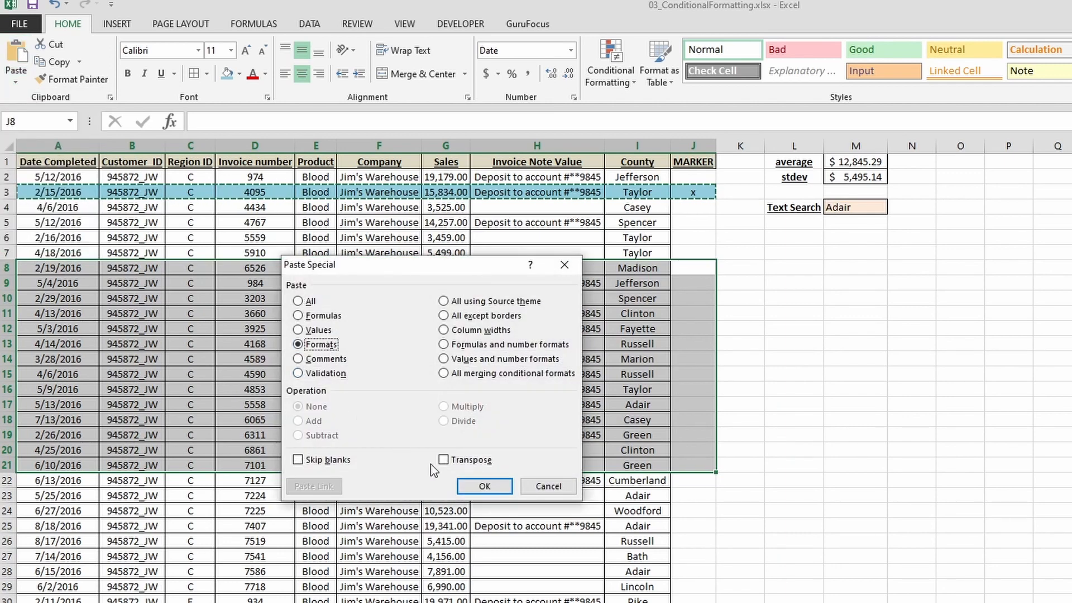
click(484, 486)
Test the pasted formatting by entering x in MARKER cells J10, J12, J16 and J14.
click(693, 298)
text(s)
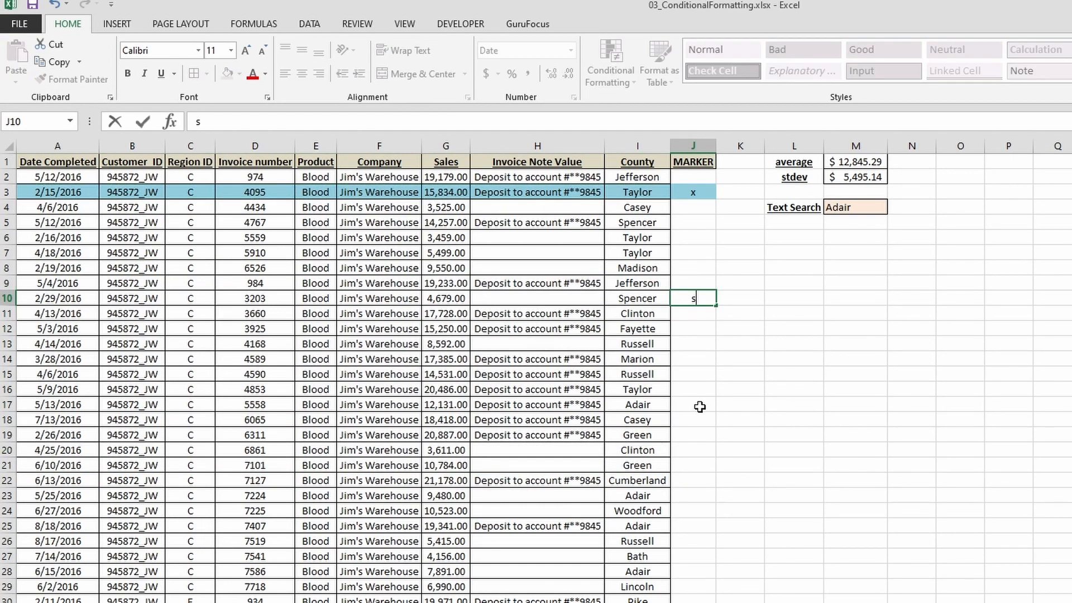
click(687, 334)
click(696, 297)
text(x)
click(704, 329)
text(x)
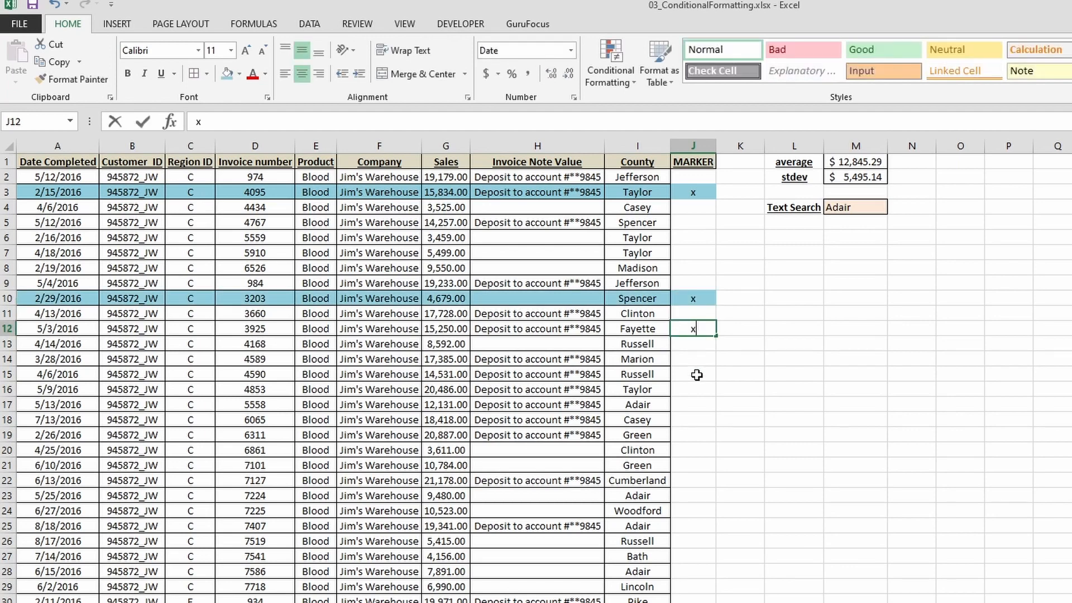
click(694, 390)
text(x)
click(702, 358)
text(x)
Clear the test entries from cells J5:J22 in the MARKER column.
click(691, 296)
click(695, 350)
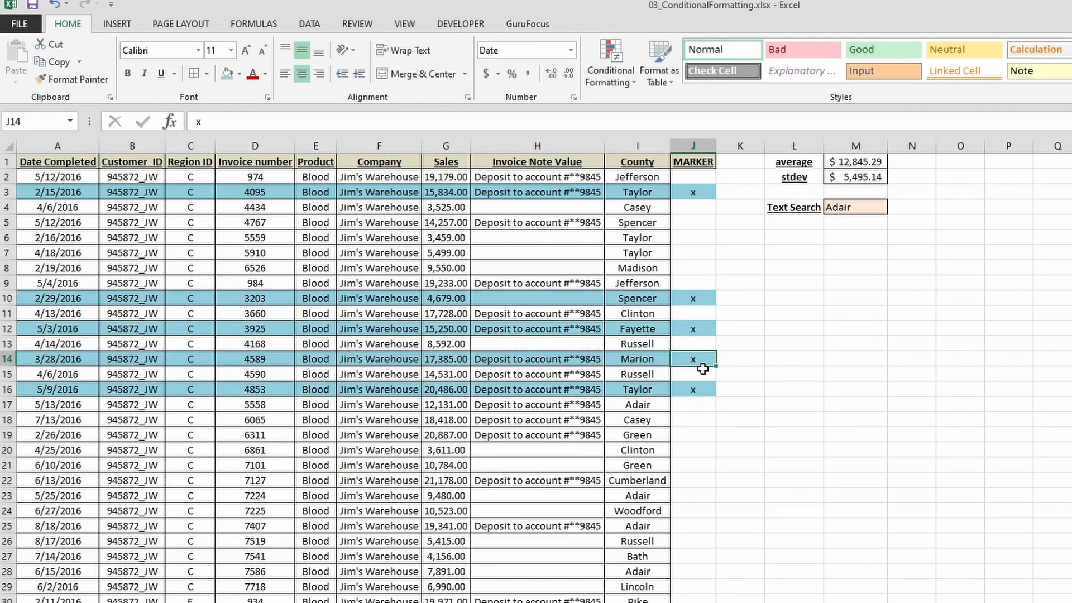
drag(698, 224, 695, 481)
key(Delete)
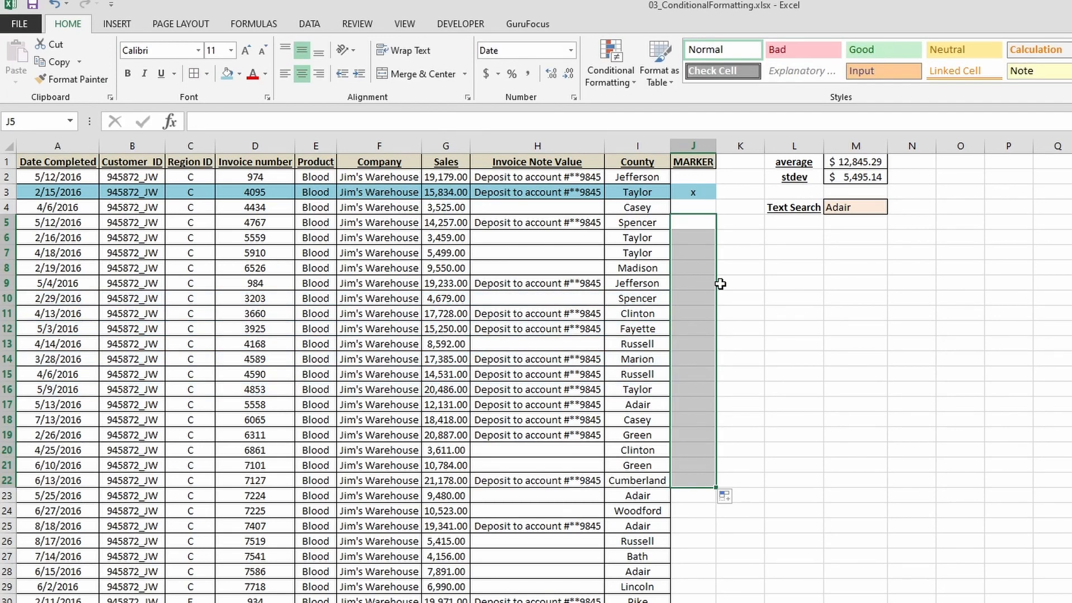
Review the conditional formatting rule applied to cell J3 without changing it.
click(697, 193)
click(610, 62)
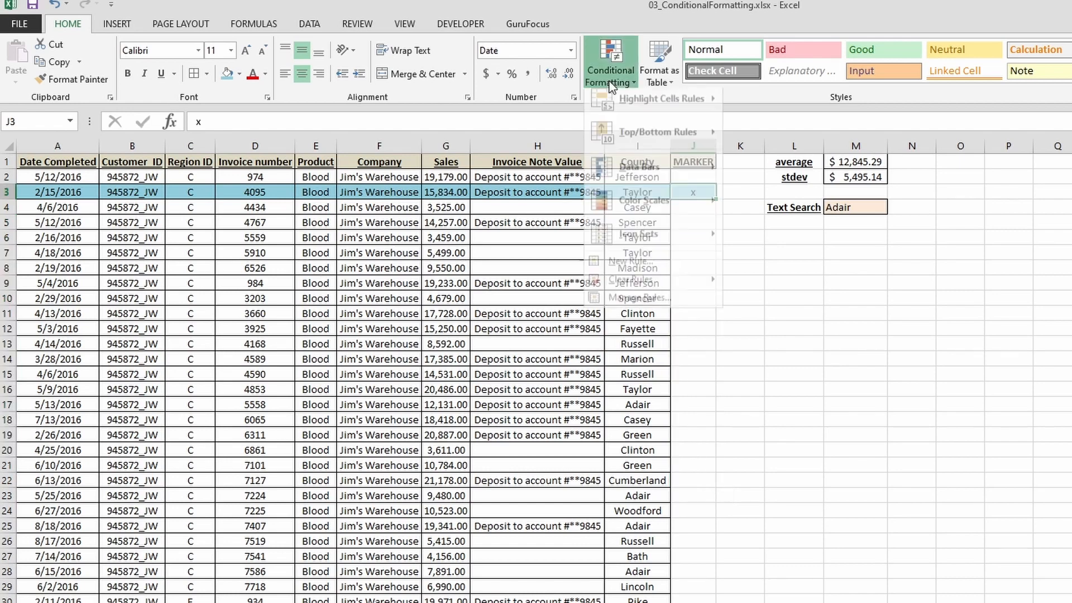
click(621, 307)
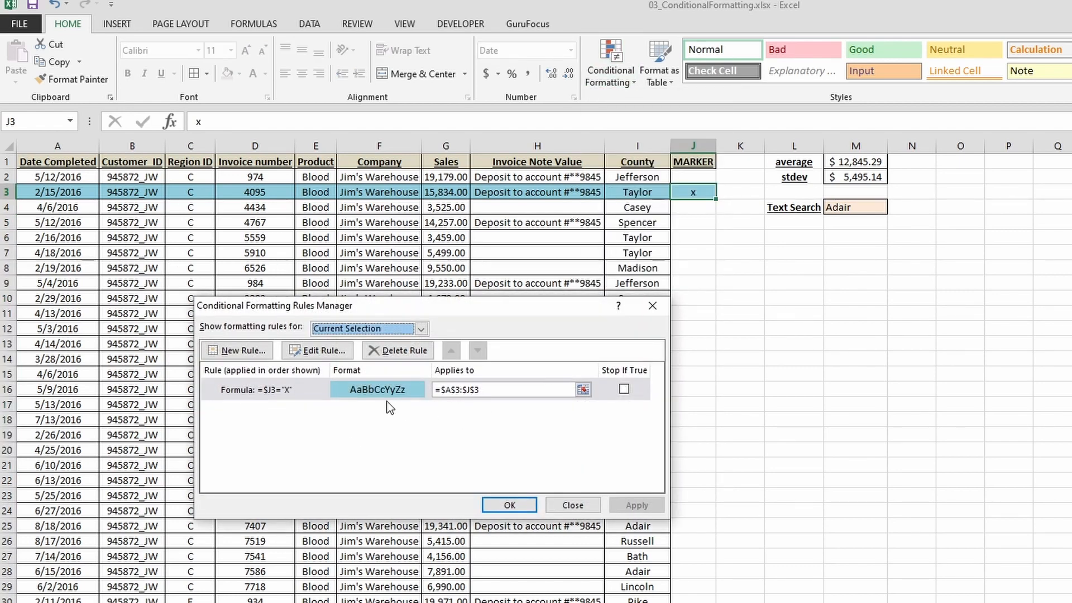
click(571, 505)
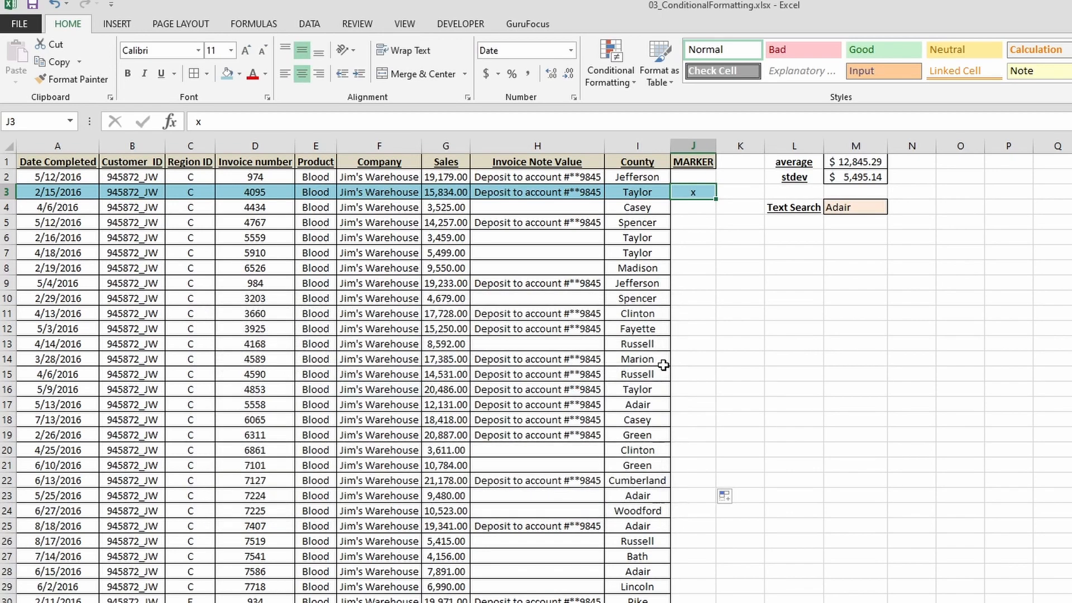
Check how far down the County column's data extends.
click(637, 328)
key(ctrl+shift+Down)
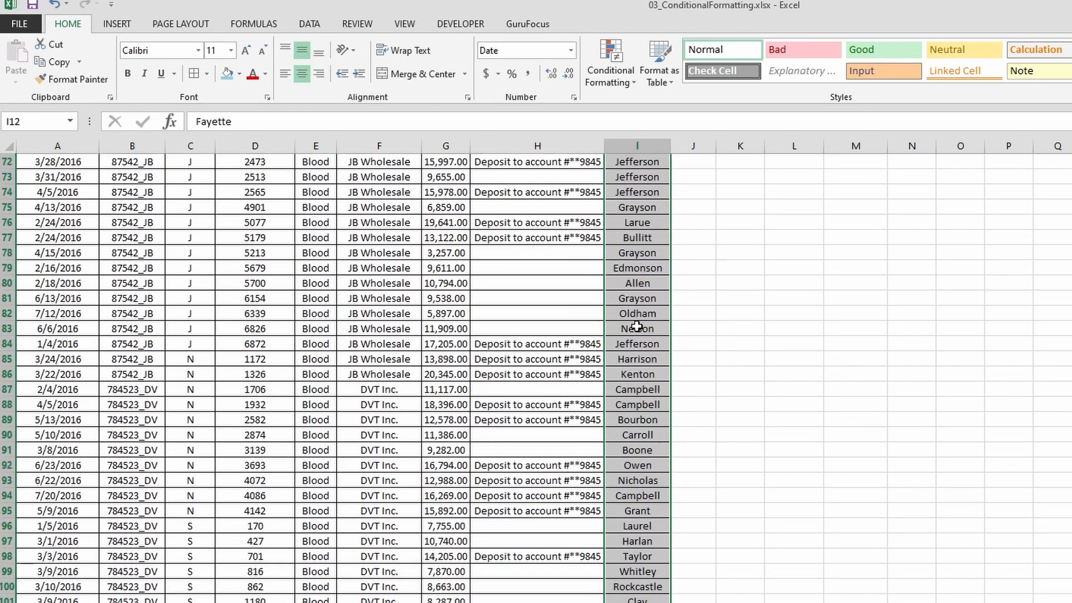
scroll(536, 374, down, 2)
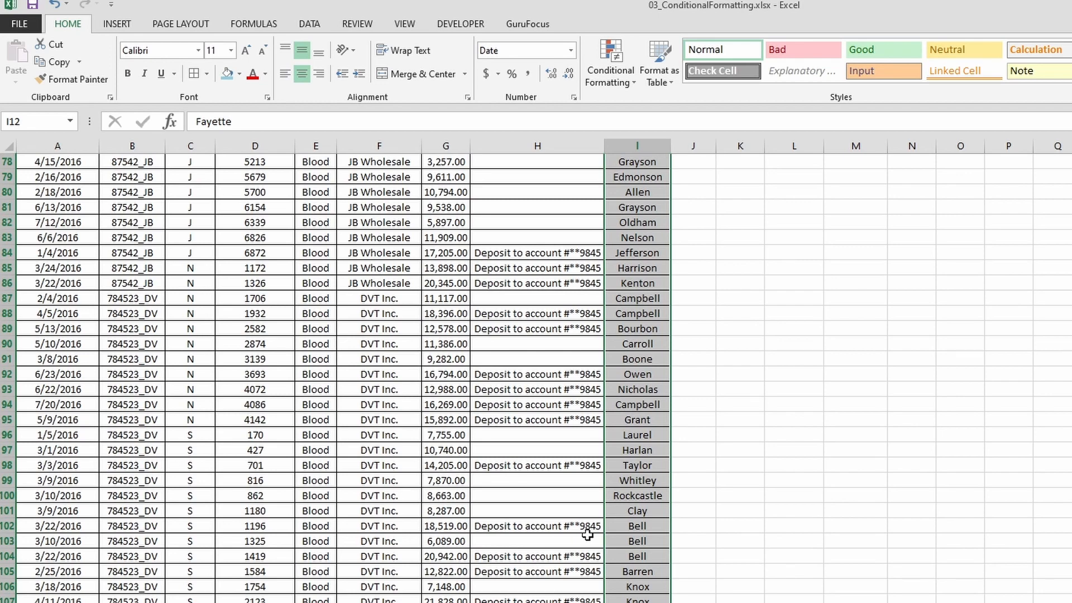
click(638, 508)
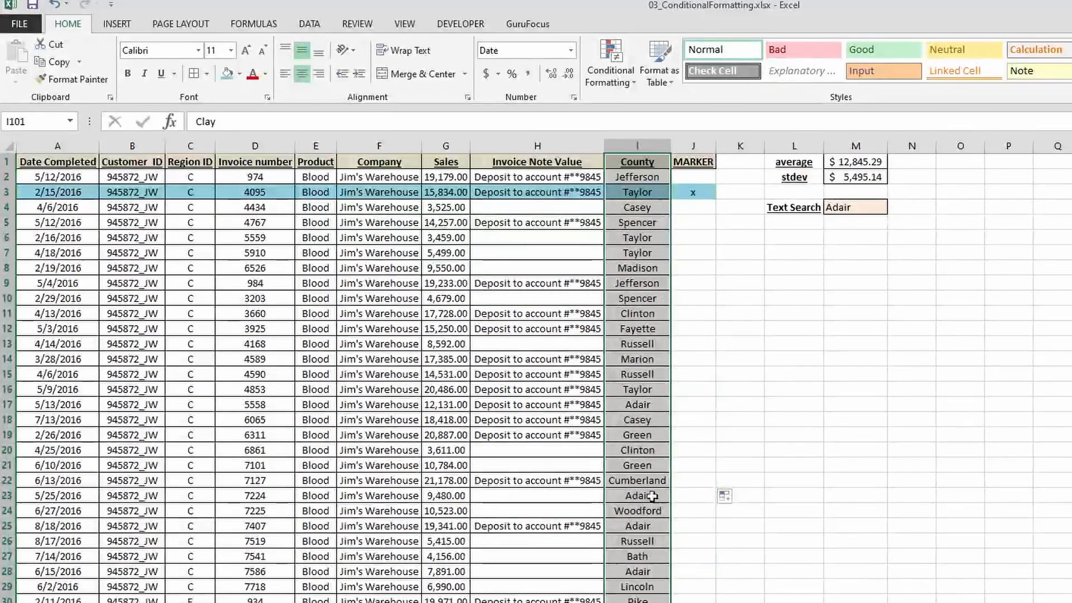
Extend the MARKER highlighting rule applied to J3 to the range =$A$2:$J$110.
click(694, 190)
click(608, 78)
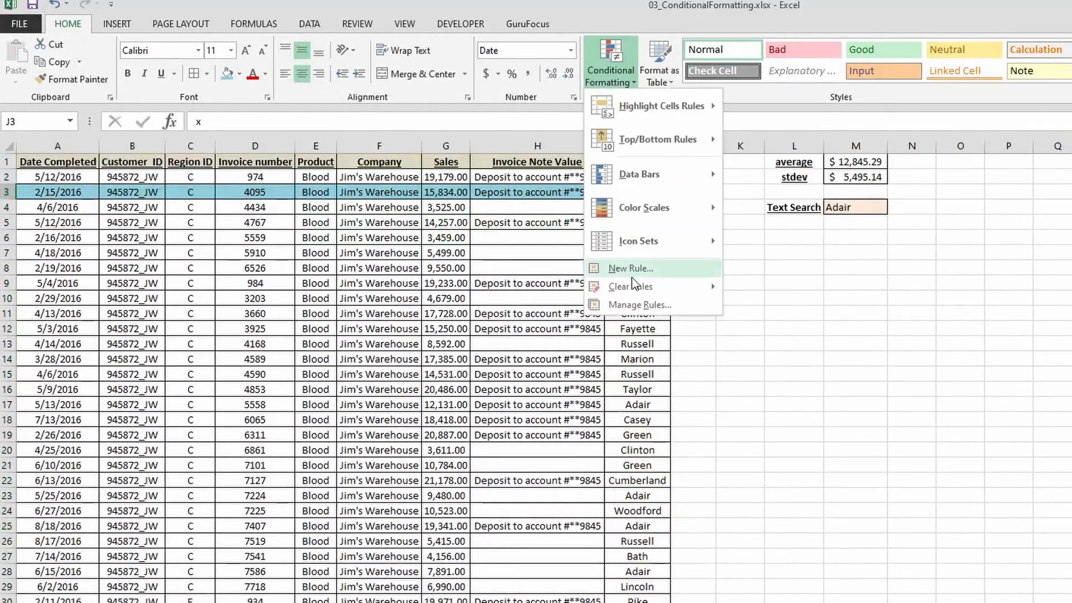
click(643, 307)
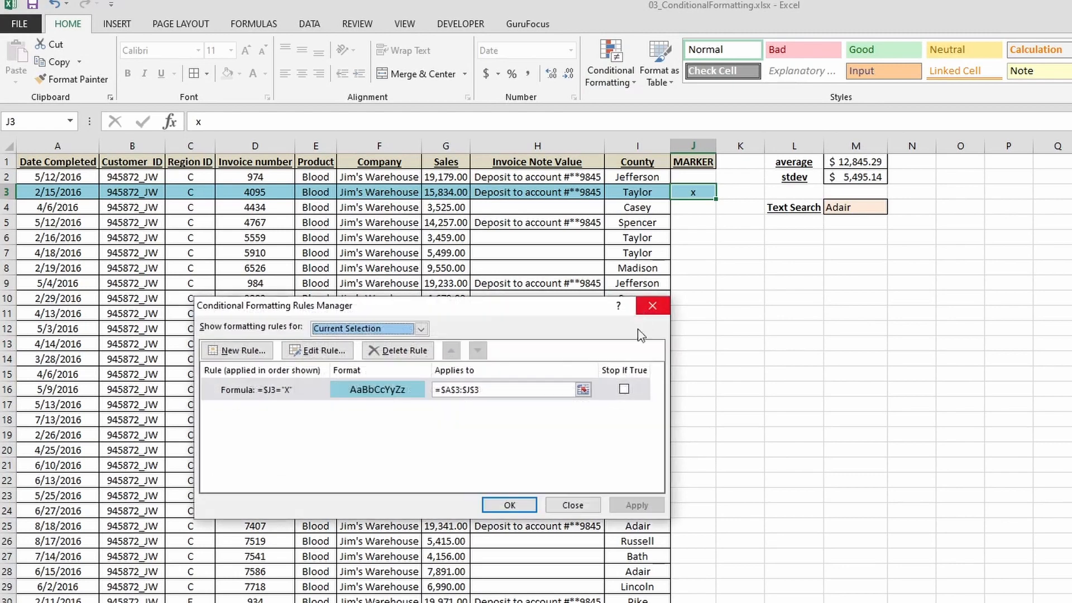
click(459, 390)
key(Delete)
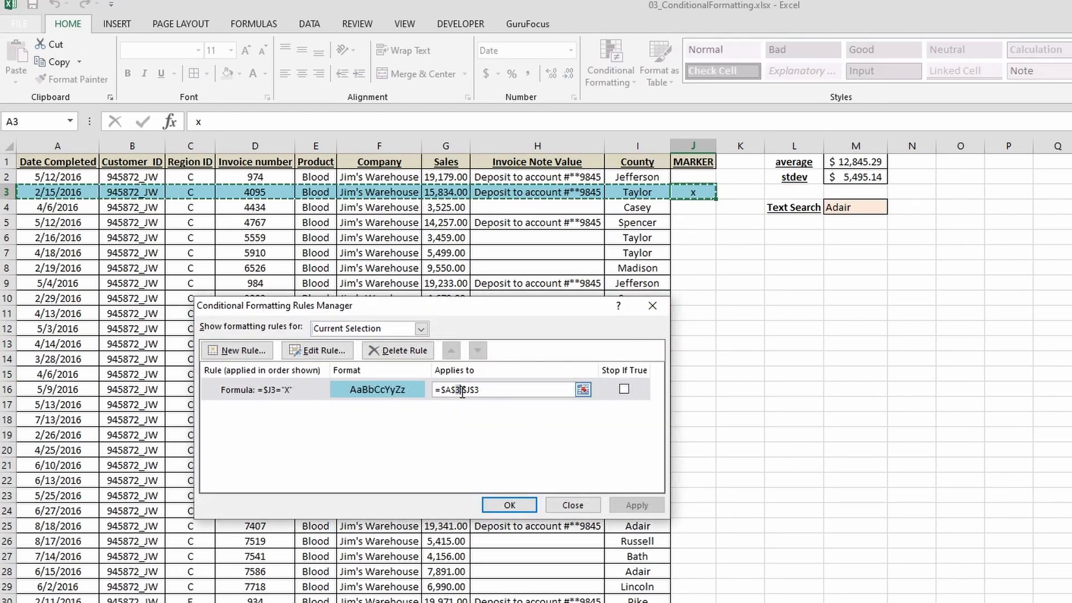
text(2)
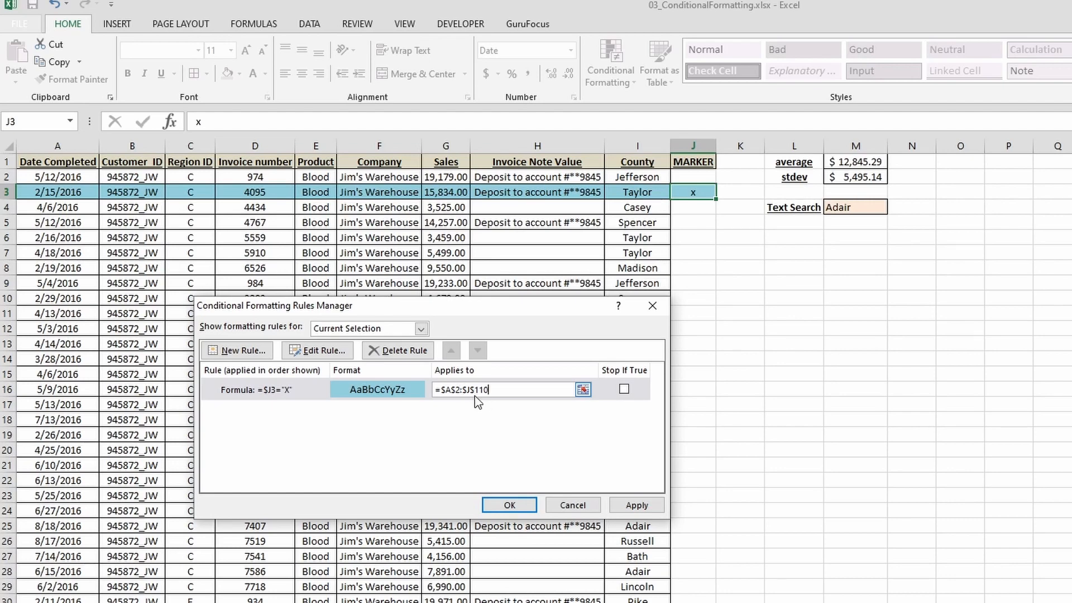
click(637, 506)
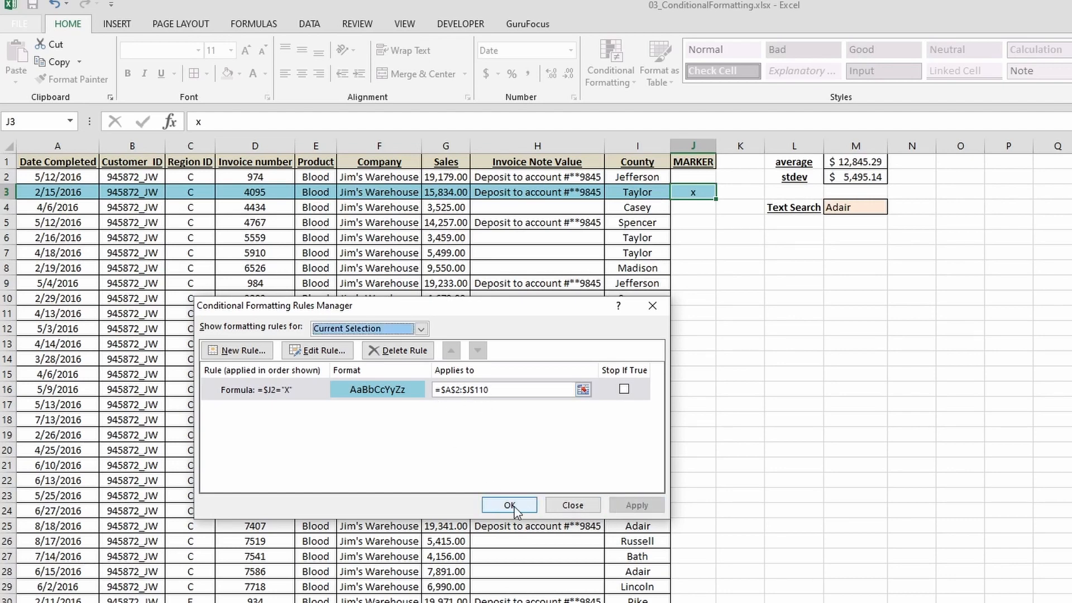
click(514, 508)
Test the extended rule by entering x in several MARKER cells, including J8, J21, J15, J11, J18 and J28.
click(710, 269)
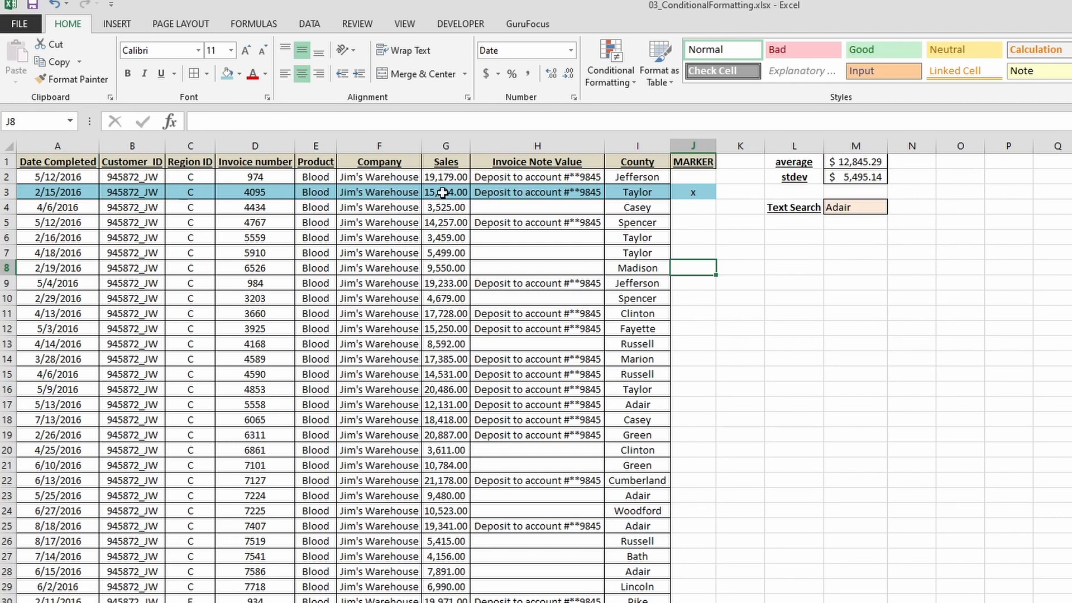
text(x)
click(690, 466)
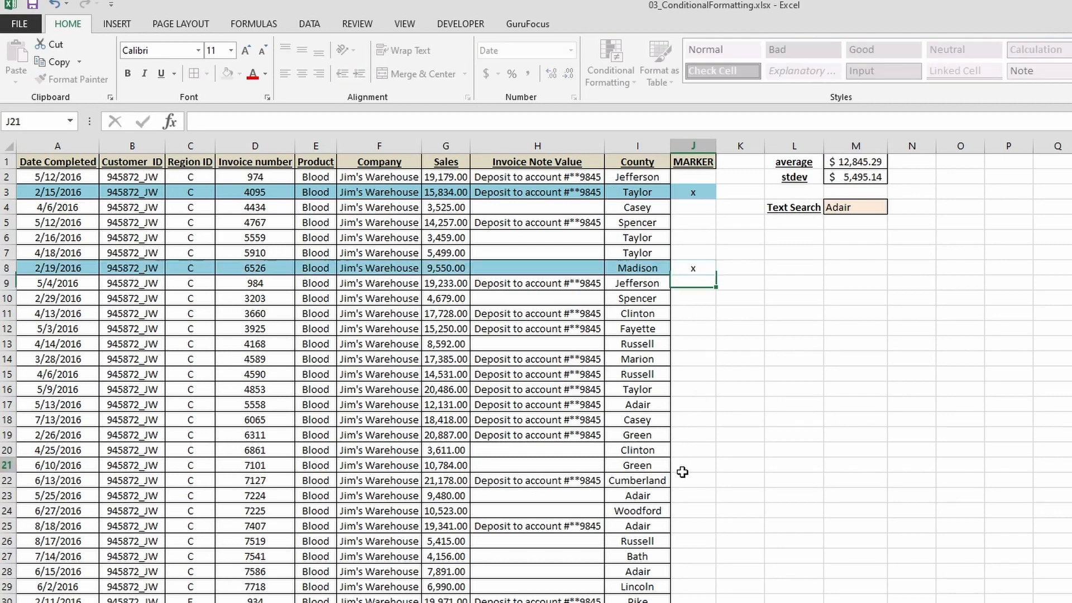
text(x)
click(693, 374)
text(x)
click(693, 313)
text(x)
click(693, 419)
text(x)
click(692, 571)
text(x)
key(Return)
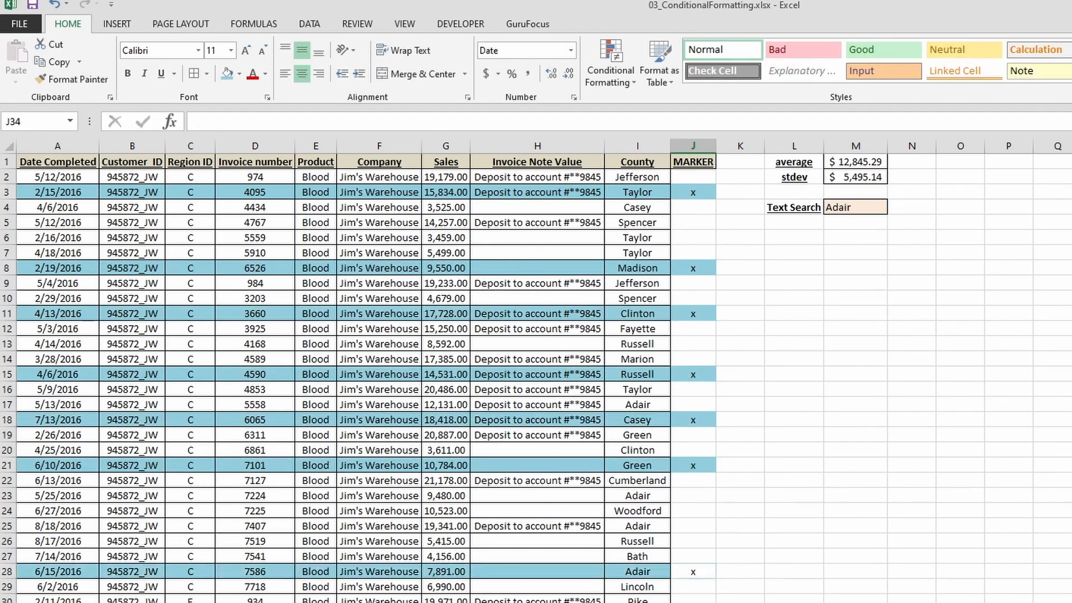
click(693, 510)
text(x)
key(Return)
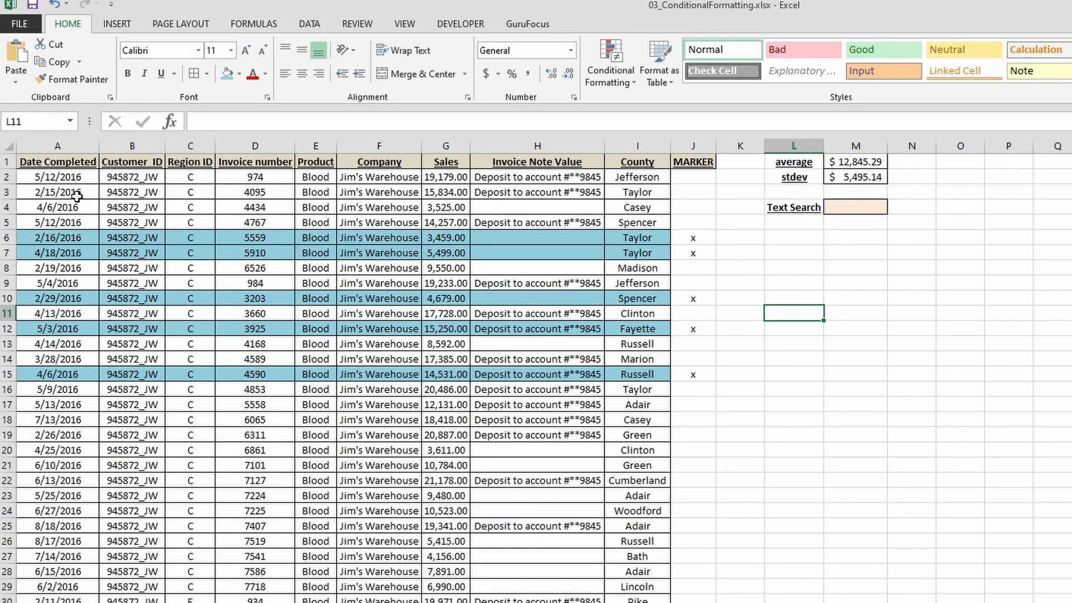
Look over the county names listed in the County column.
click(647, 193)
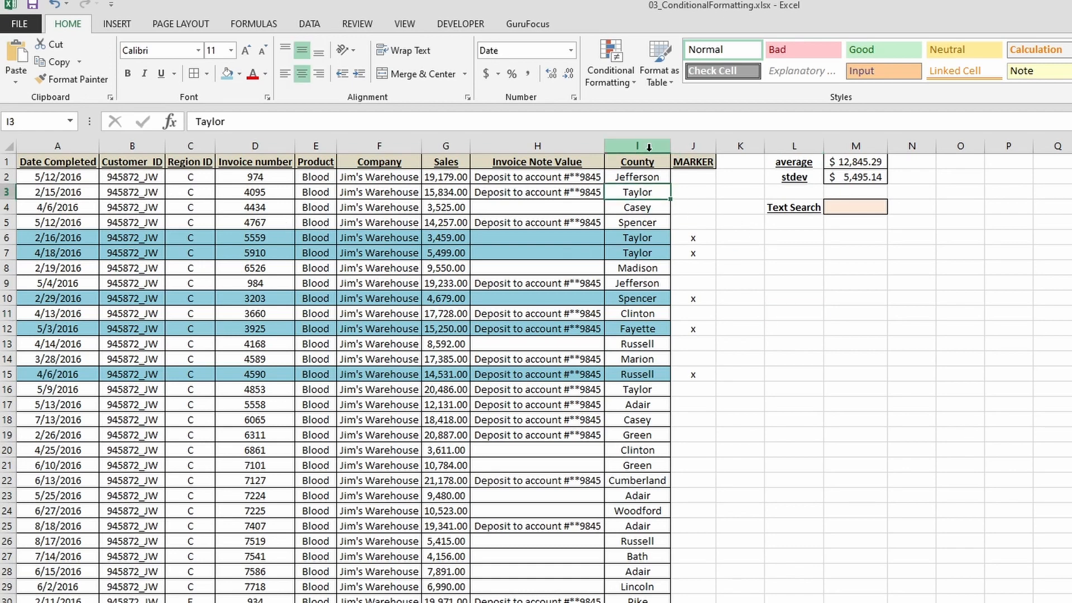
click(640, 213)
click(637, 435)
click(650, 545)
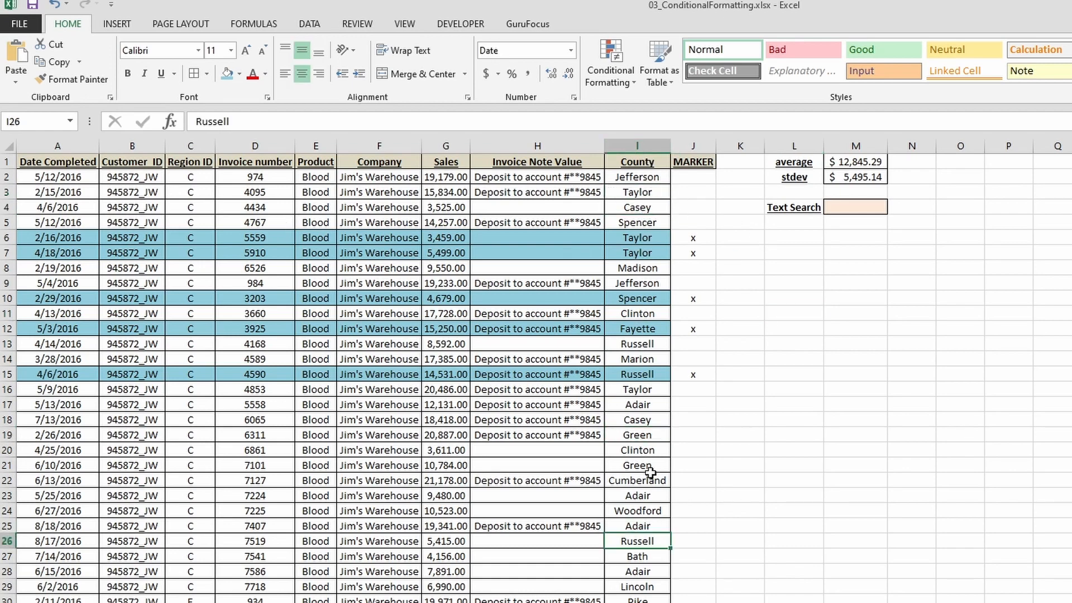
click(651, 423)
click(638, 359)
click(637, 282)
Start a formula-based conditional formatting rule for County cell I3 with the formula =$I3="Taylor".
click(643, 196)
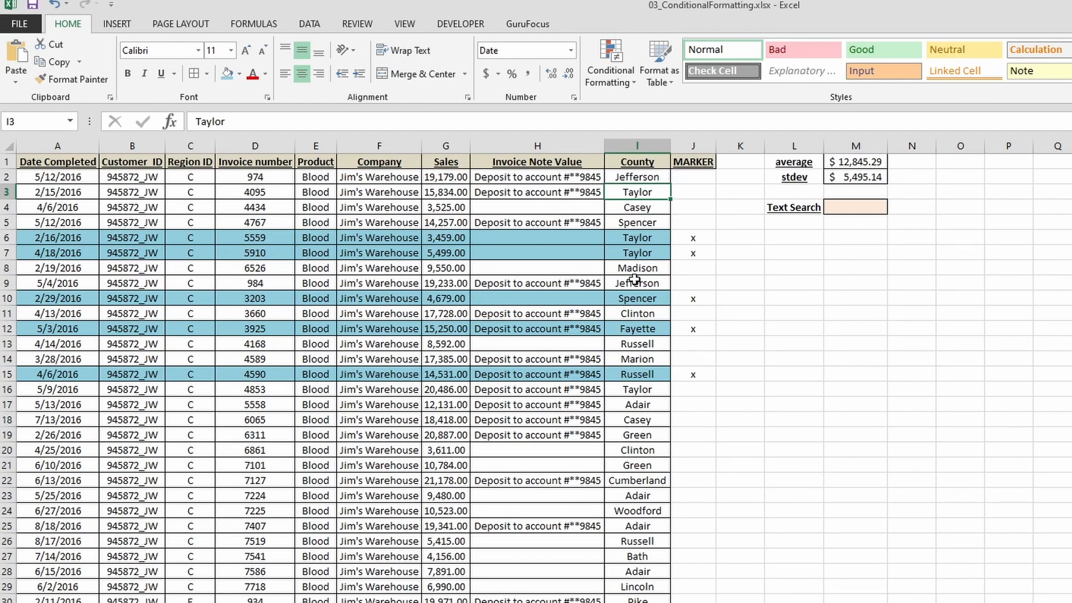
click(617, 82)
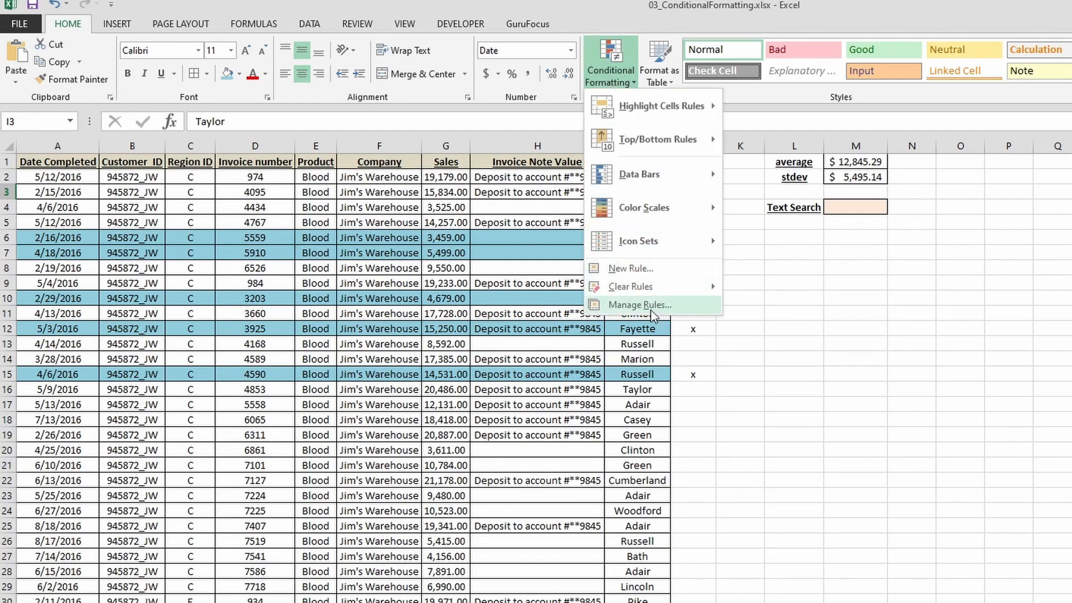
click(630, 269)
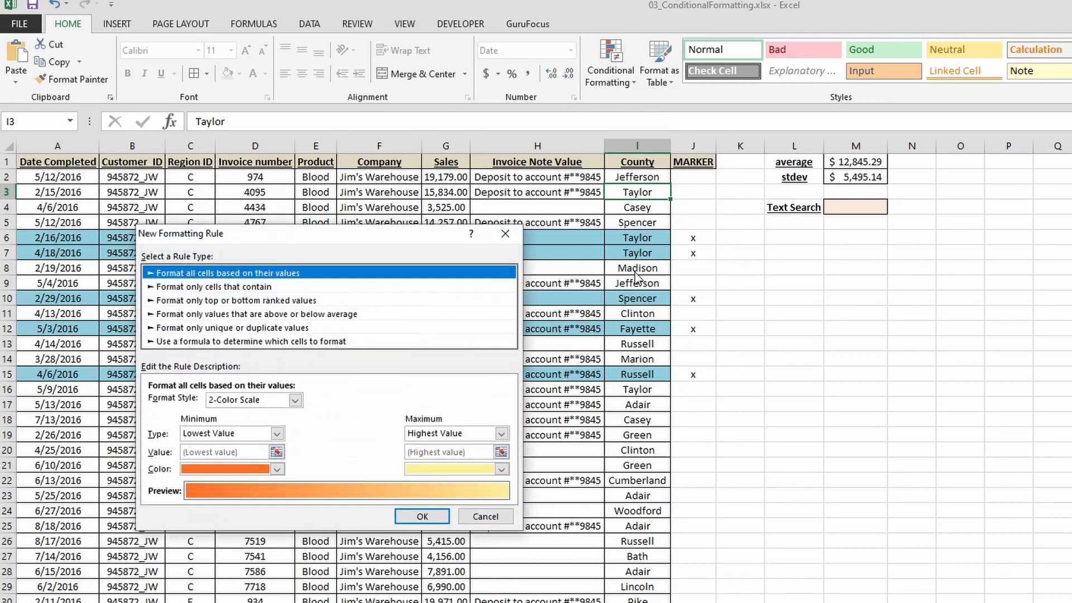
click(242, 342)
click(249, 405)
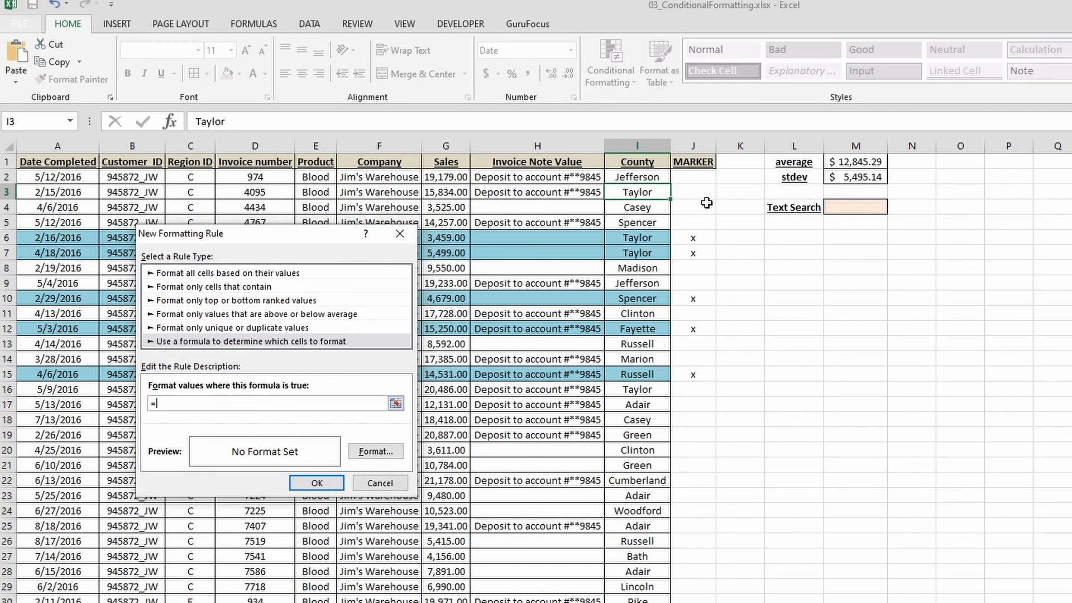
text(=)
click(643, 192)
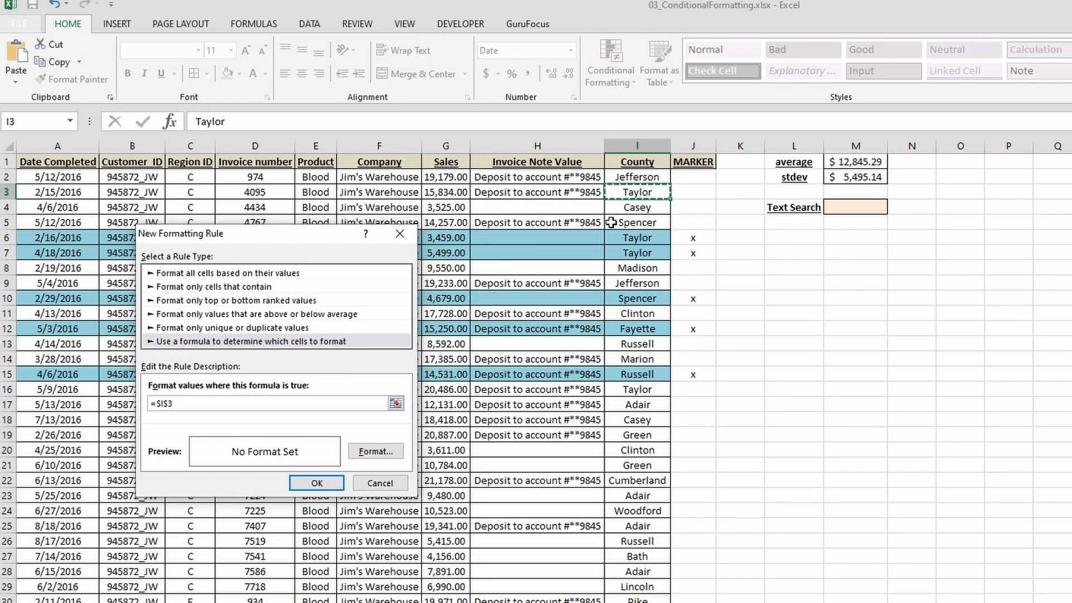
key(BackSpace)
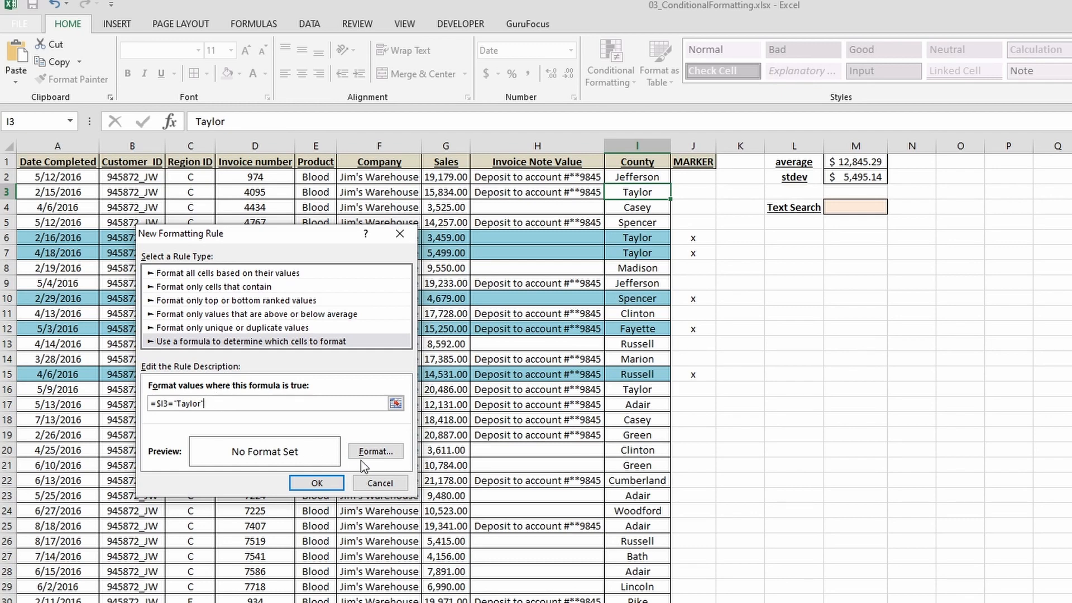
Give the Taylor rule a light orange fill and create it.
click(374, 454)
click(280, 297)
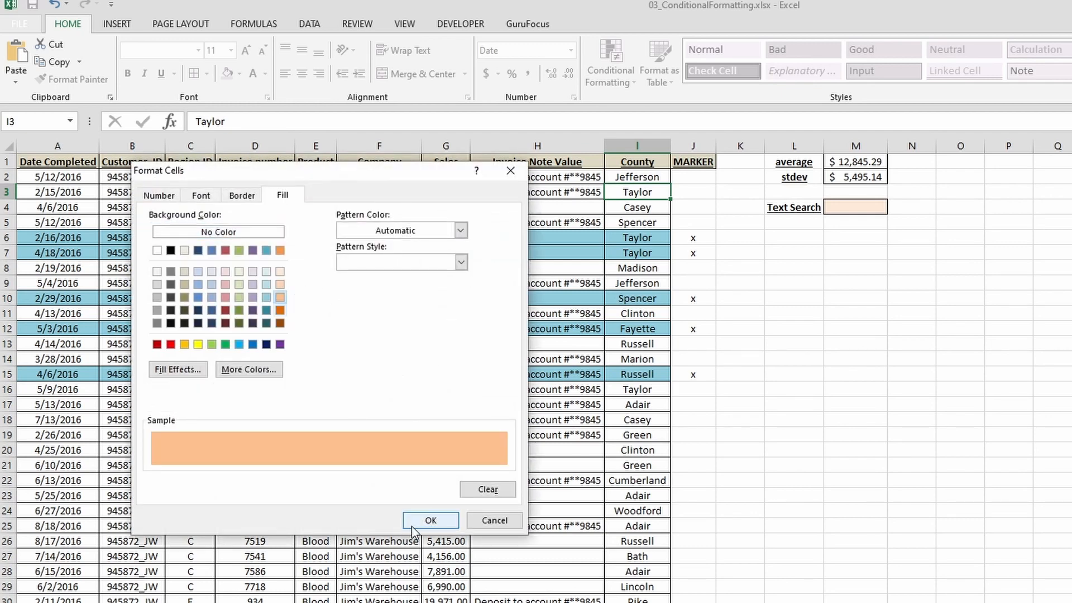
click(429, 519)
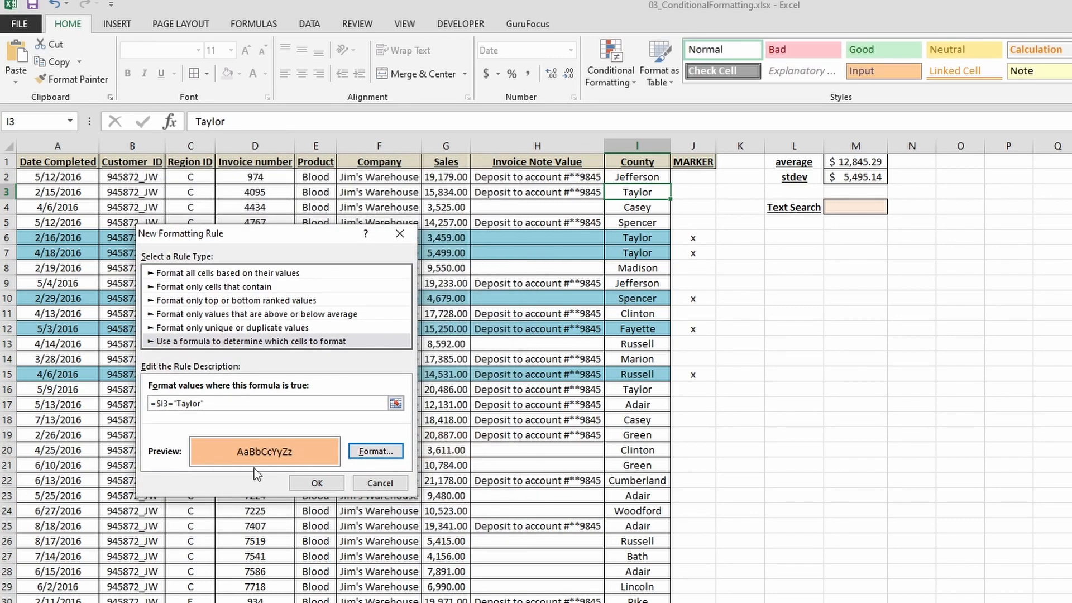
click(318, 484)
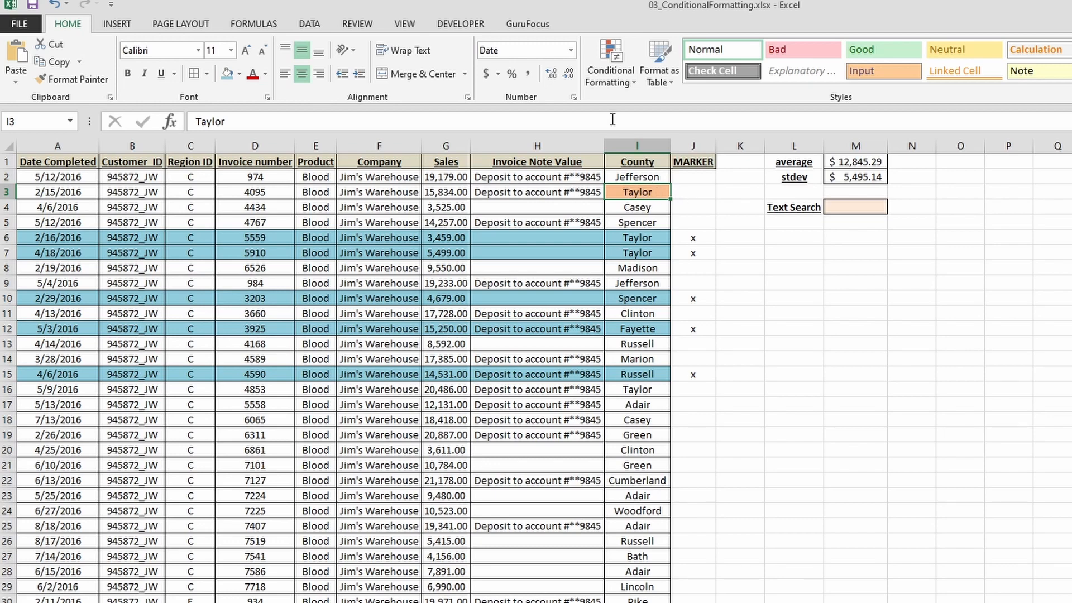
Apply the Taylor rule to =$A$2:$I$110, using the same range as the MARKER rule.
click(611, 62)
click(641, 304)
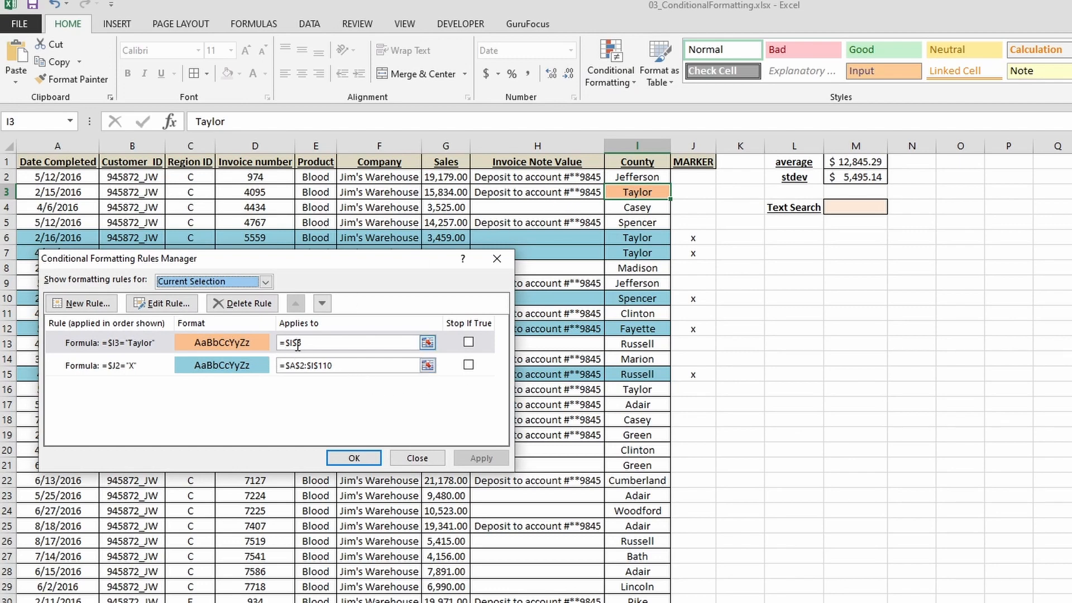
click(337, 366)
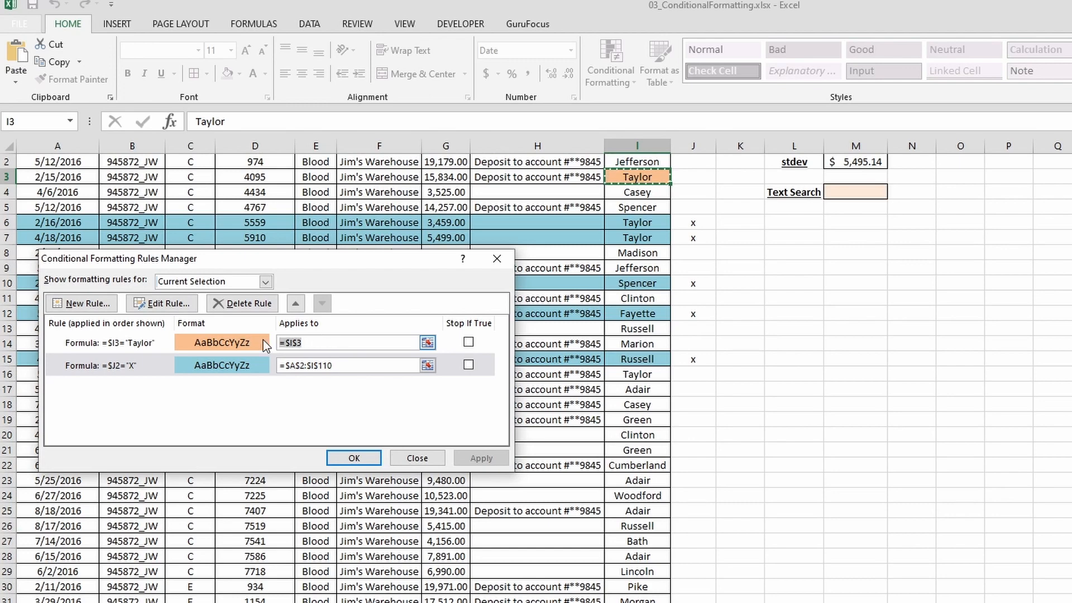
click(322, 343)
key(ctrl+v)
click(472, 461)
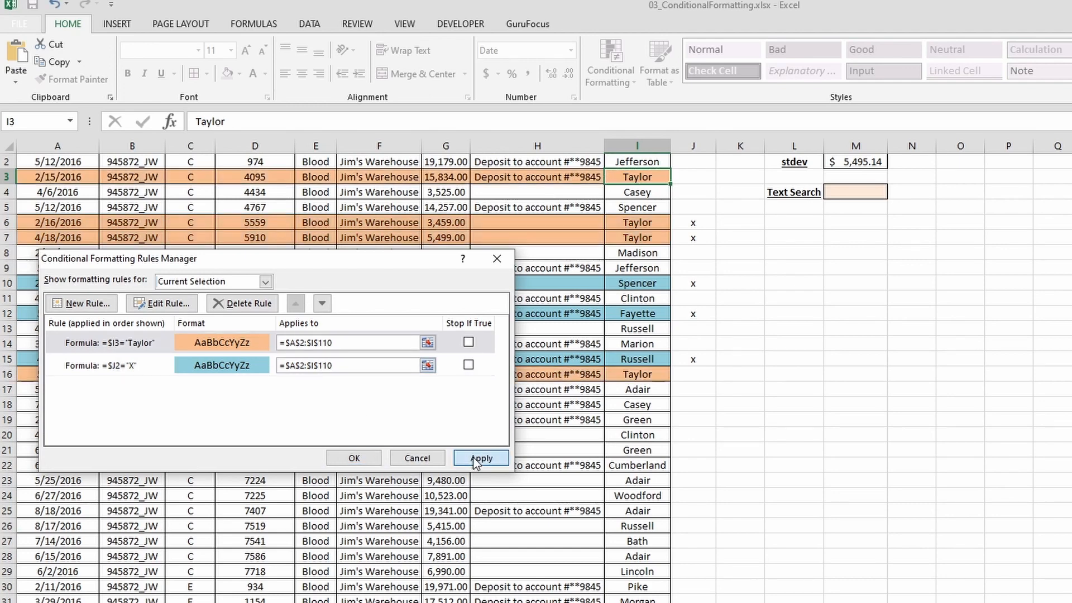
Replace "Taylor" in the orange rule's formula with the Text Search cell, making it =$I2=$M$4, and apply the change.
drag(387, 266, 423, 447)
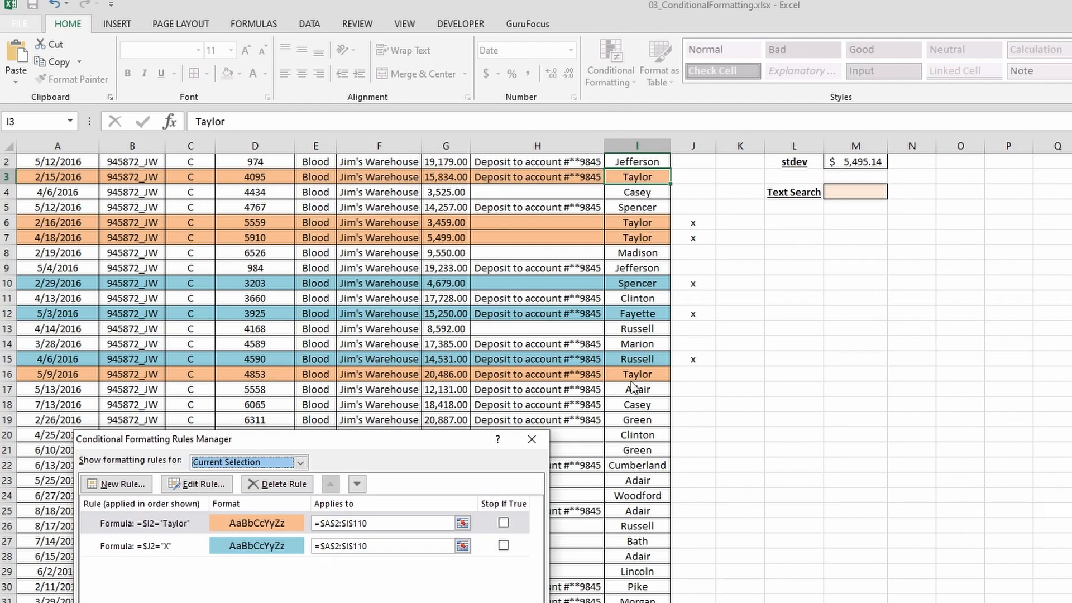
drag(401, 441, 428, 216)
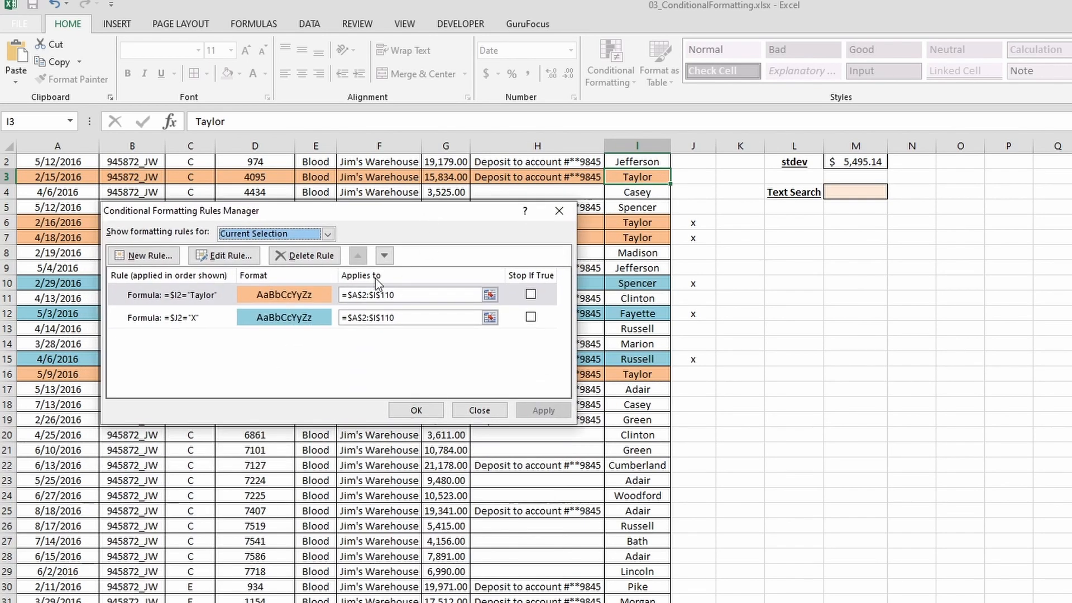
click(218, 296)
click(226, 260)
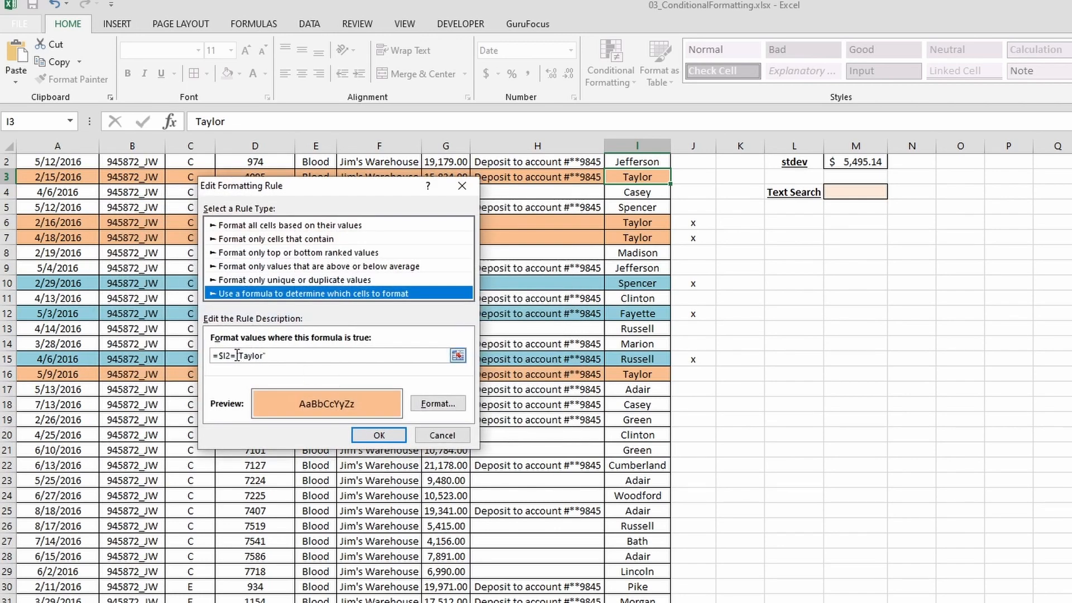
drag(249, 356, 328, 368)
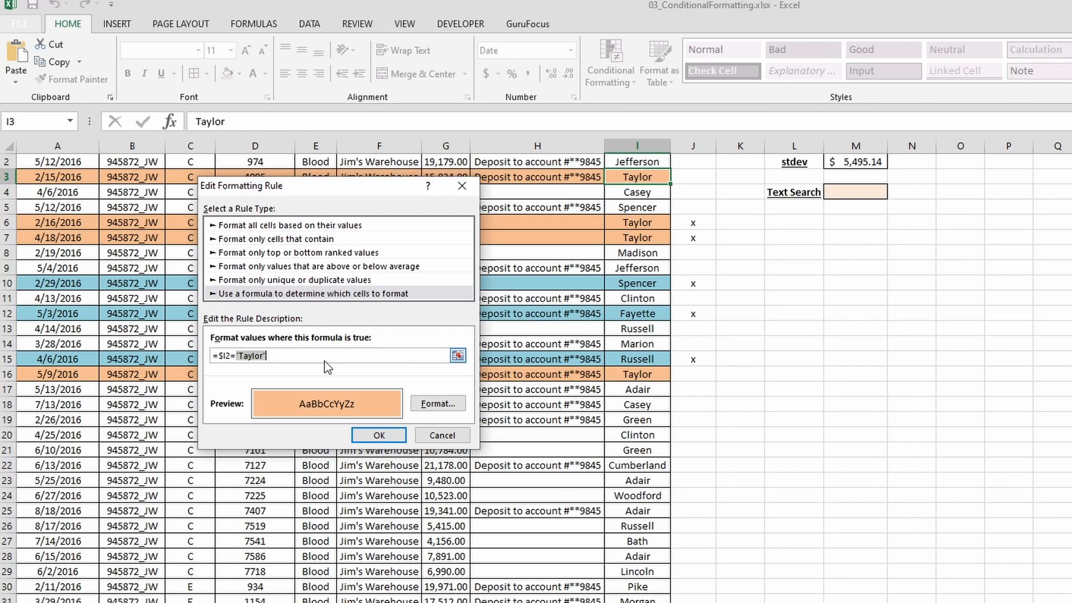
click(458, 357)
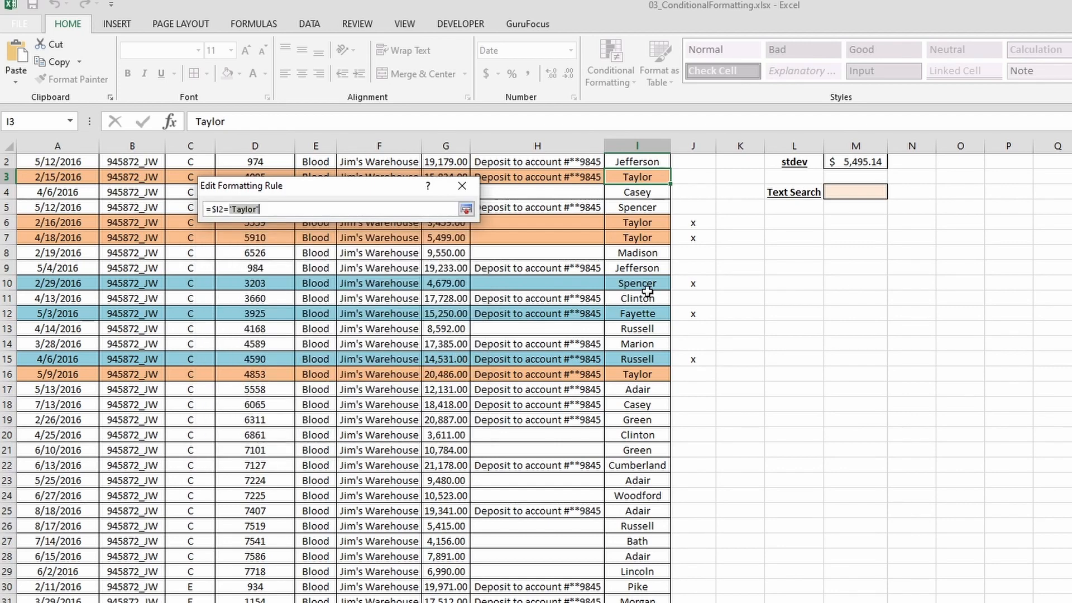
click(854, 190)
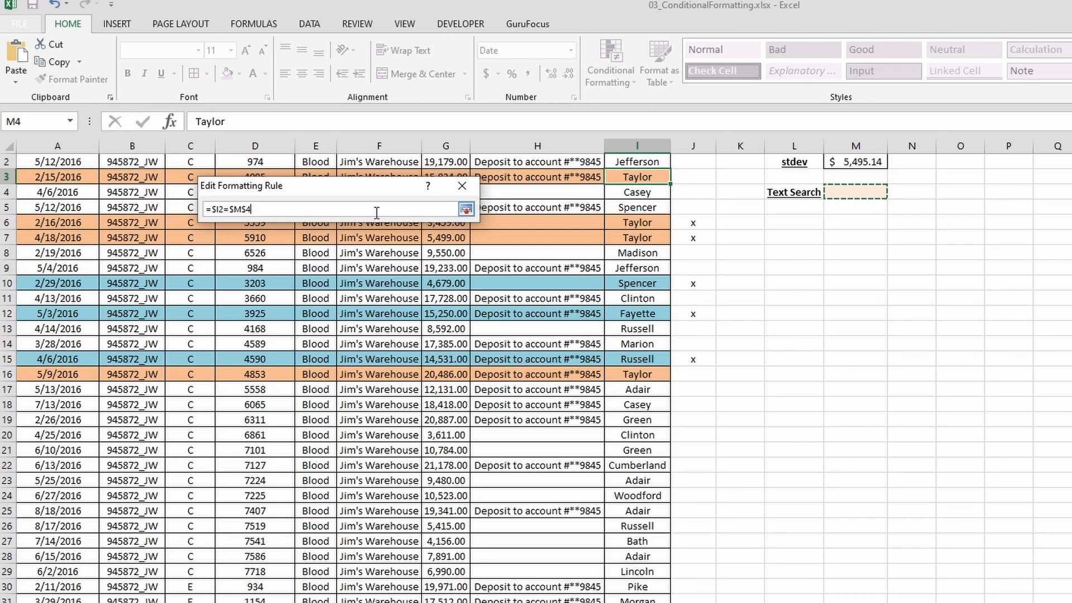
click(464, 211)
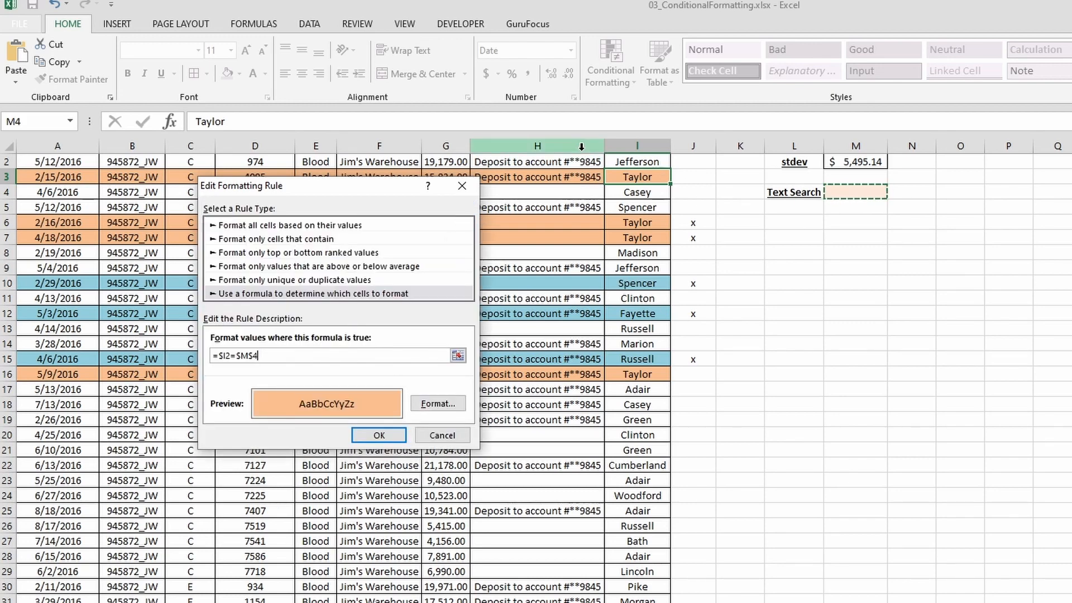
scroll(431, 458, up, 1)
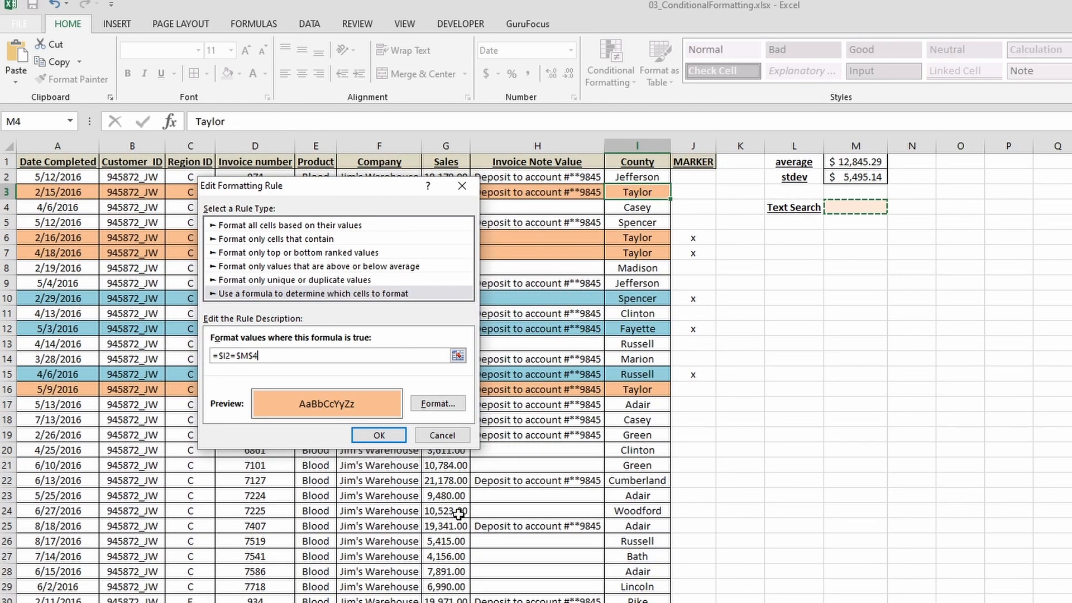
click(377, 438)
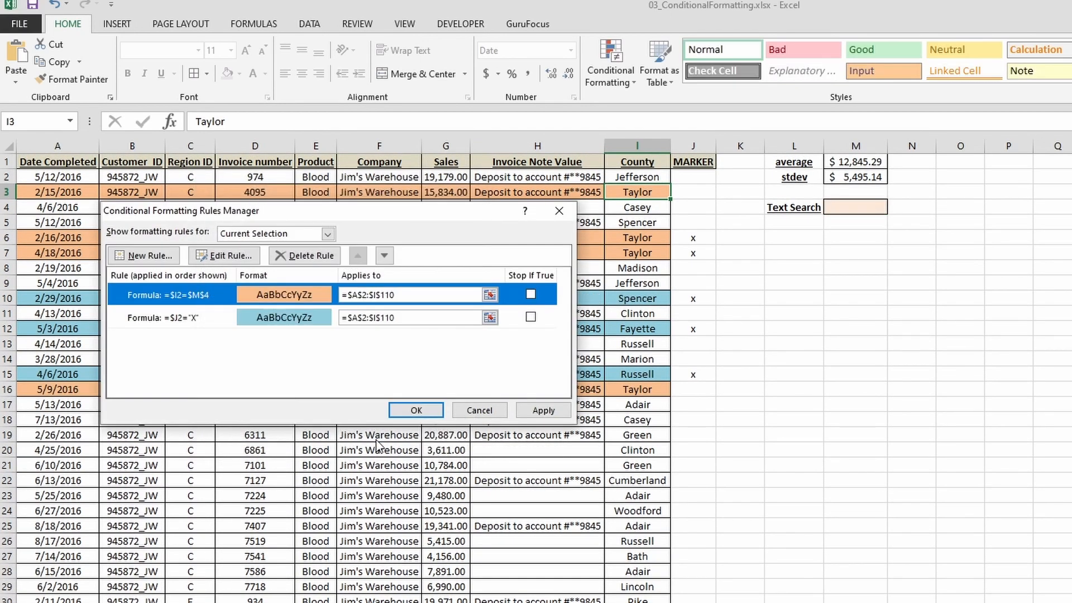
click(535, 412)
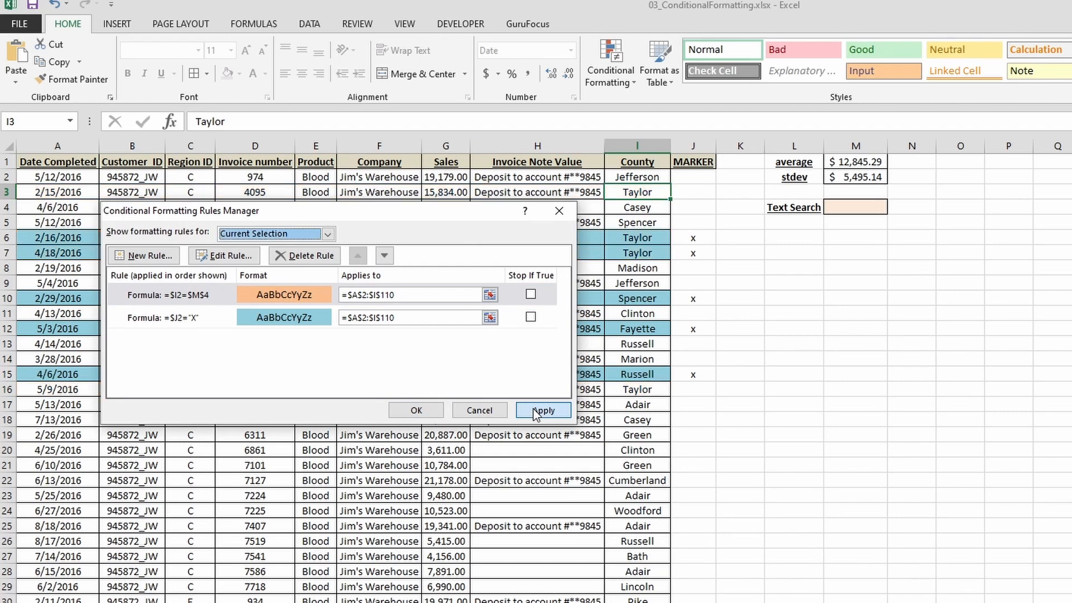
click(418, 411)
Close the rules manager, enter Taylor in Text Search cell M4, and check the highlighting down the data.
click(794, 253)
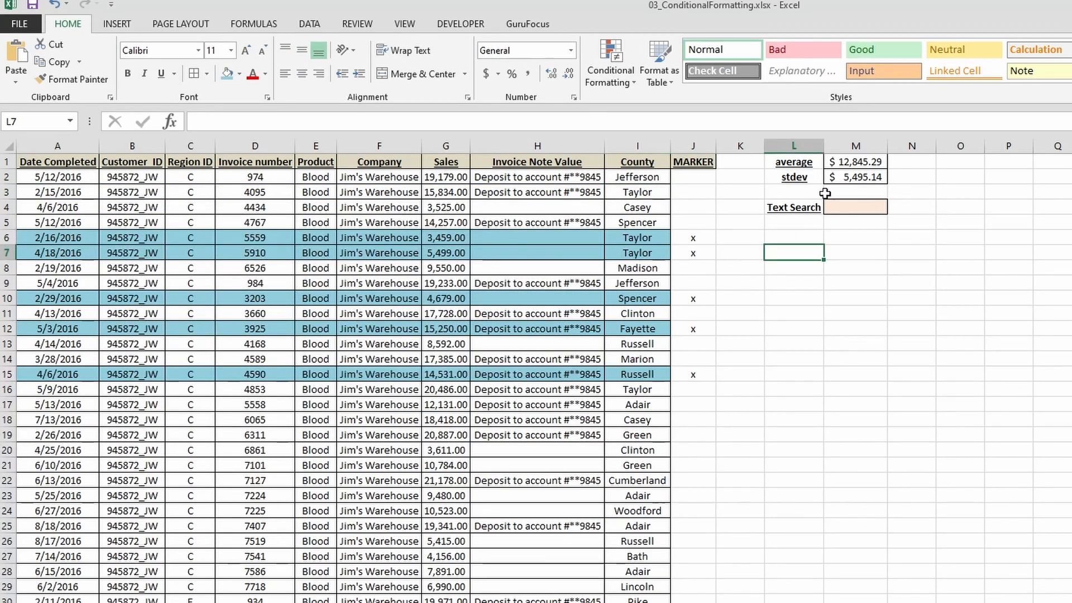
click(870, 207)
text(Ta)
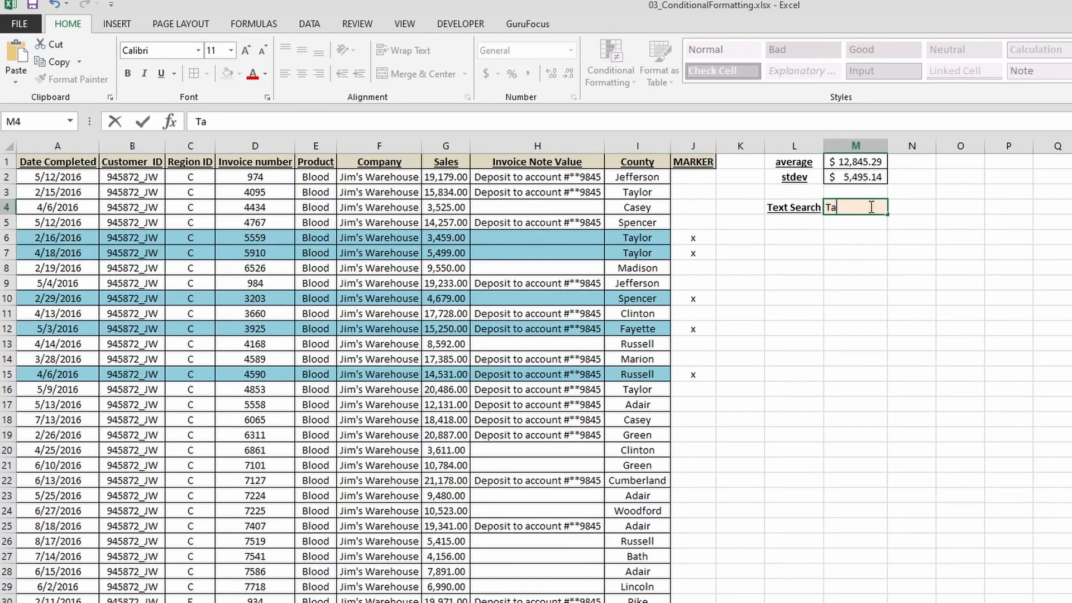
text(ylor)
key(Return)
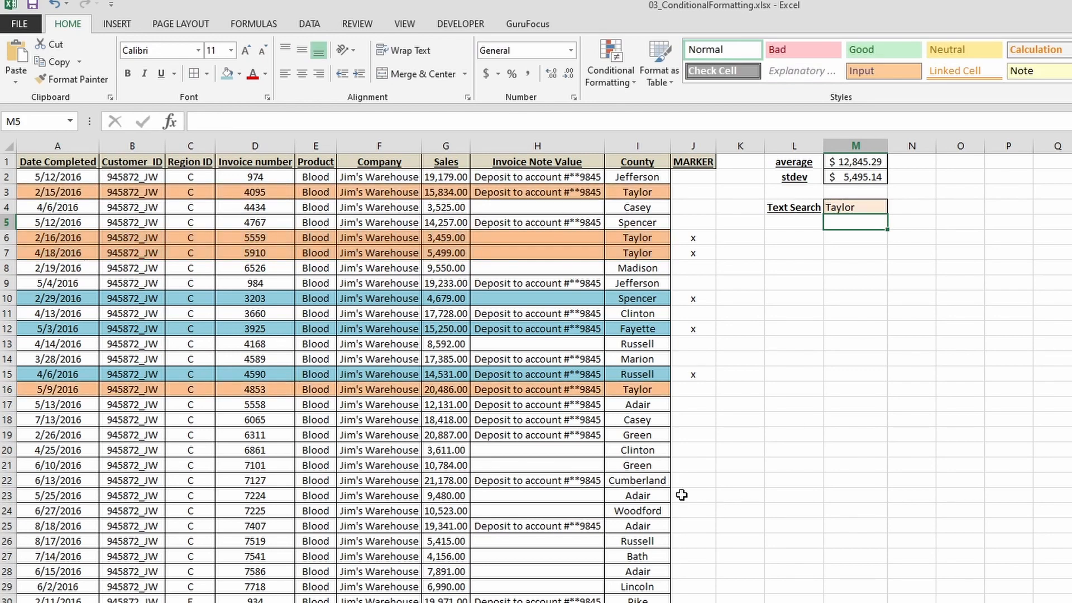
scroll(637, 481, down, 11)
scroll(636, 482, down, 18)
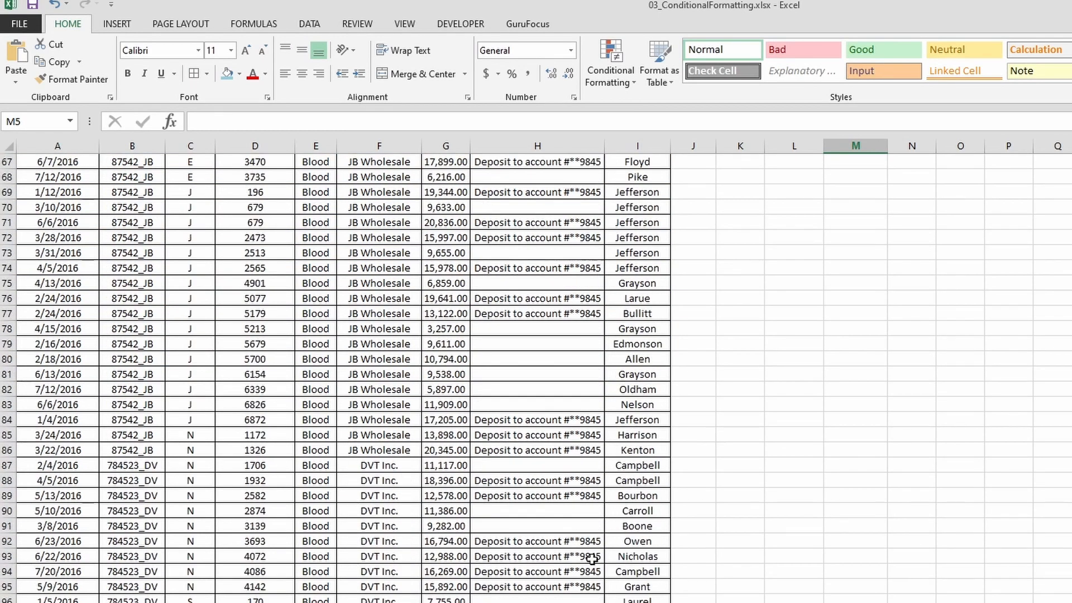
scroll(593, 544, up, 20)
scroll(594, 543, up, 4)
Replace the Text Search value in M4 with Casey.
click(874, 208)
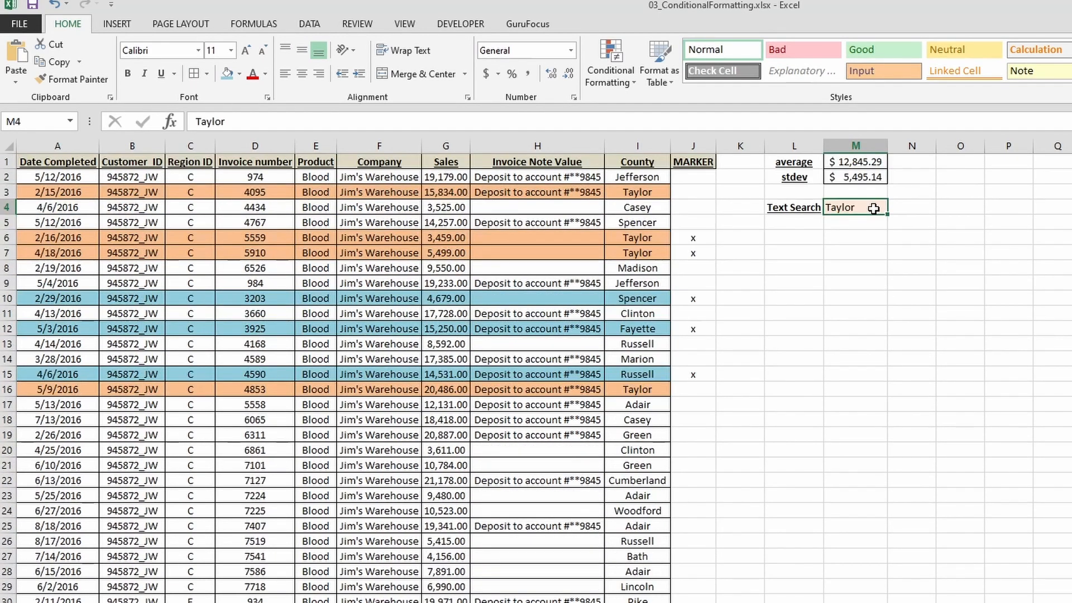
text(Casey)
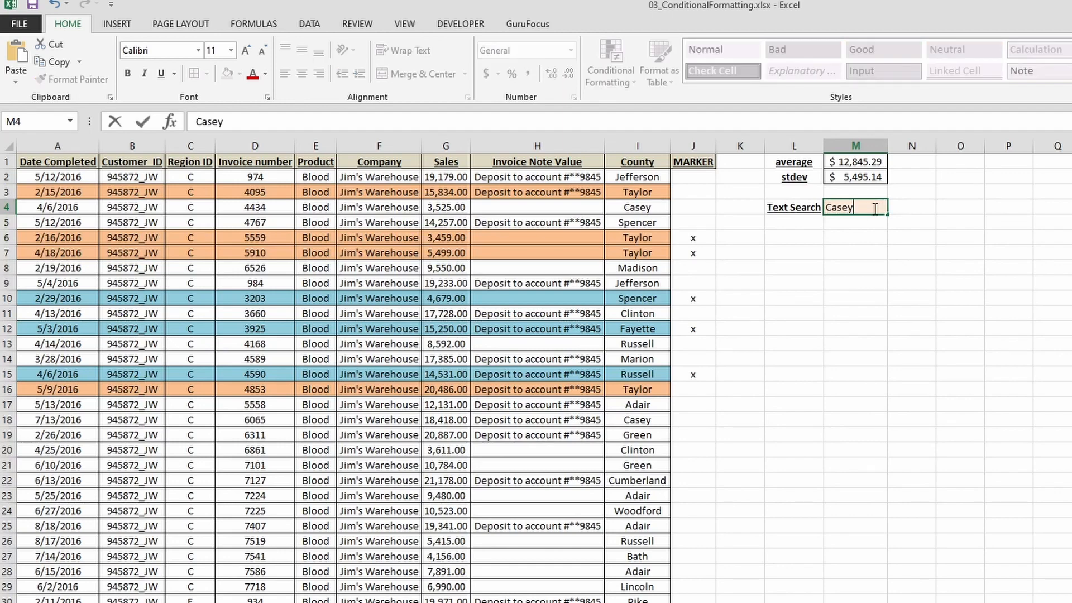
key(Return)
click(874, 209)
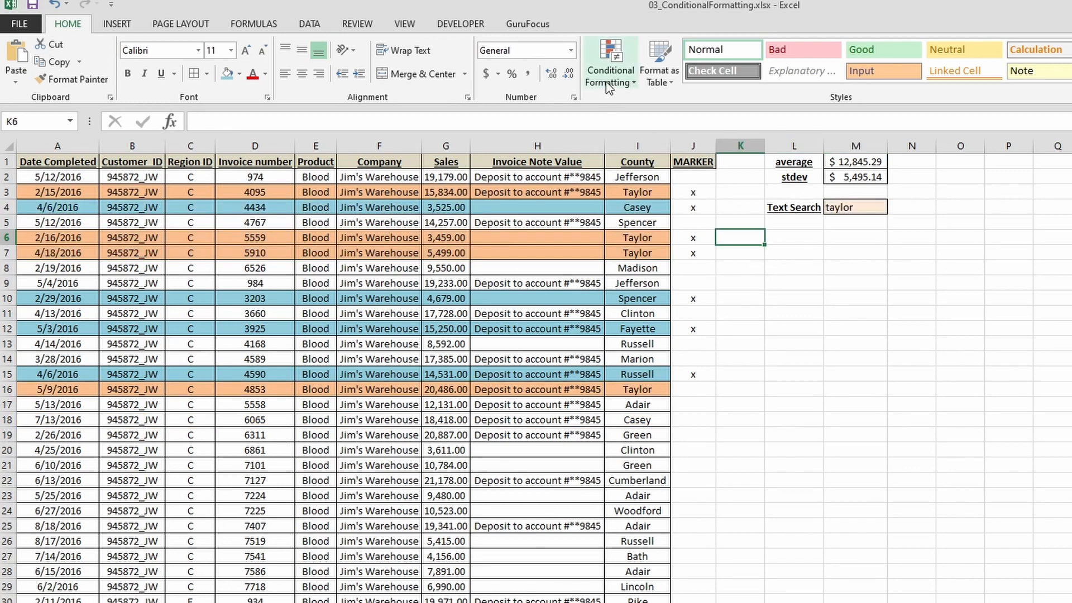
List all formatting rules in this worksheet, move the blue MARKER rule above the orange Text Search rule, and apply the order.
click(607, 87)
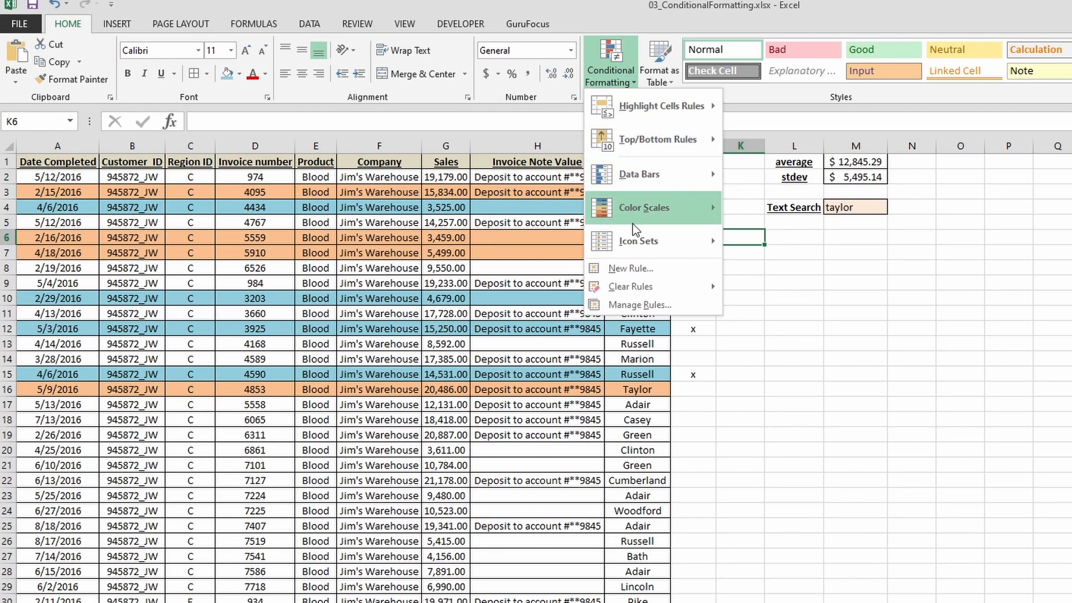
click(639, 305)
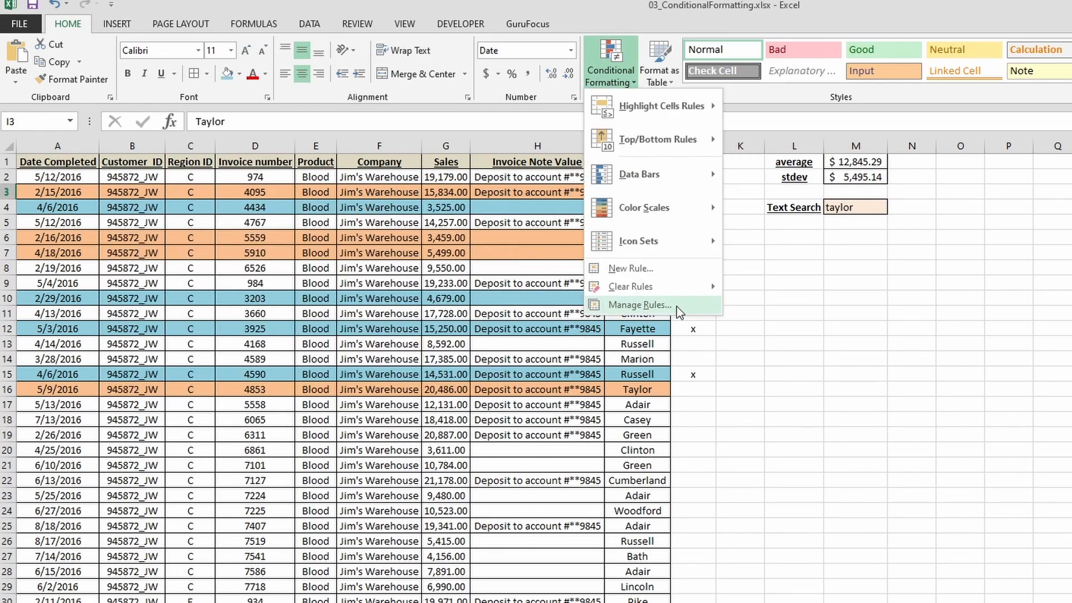
click(614, 306)
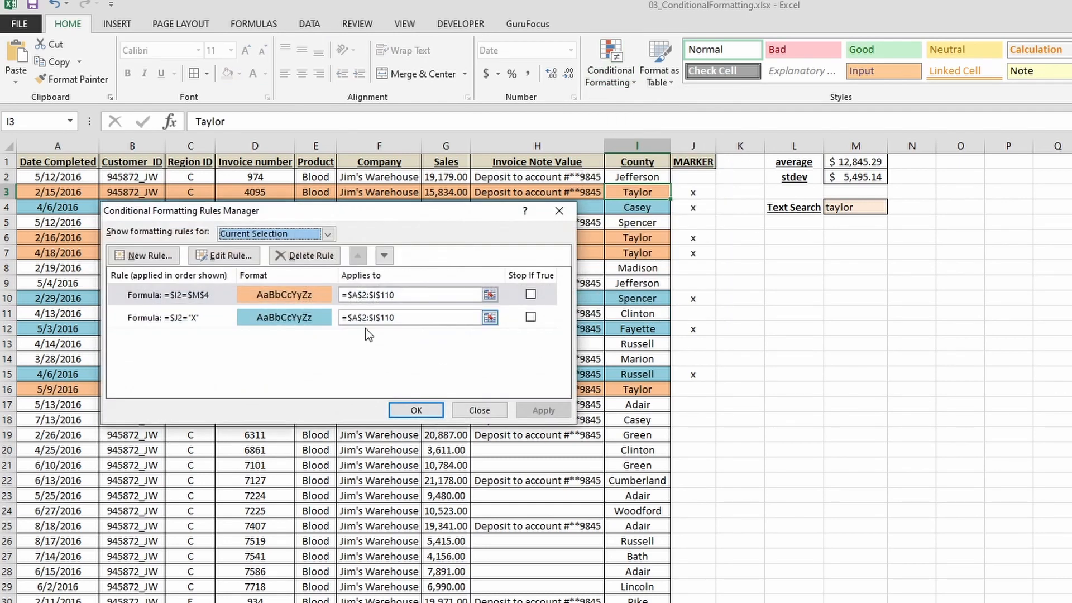
click(328, 235)
click(310, 253)
click(190, 316)
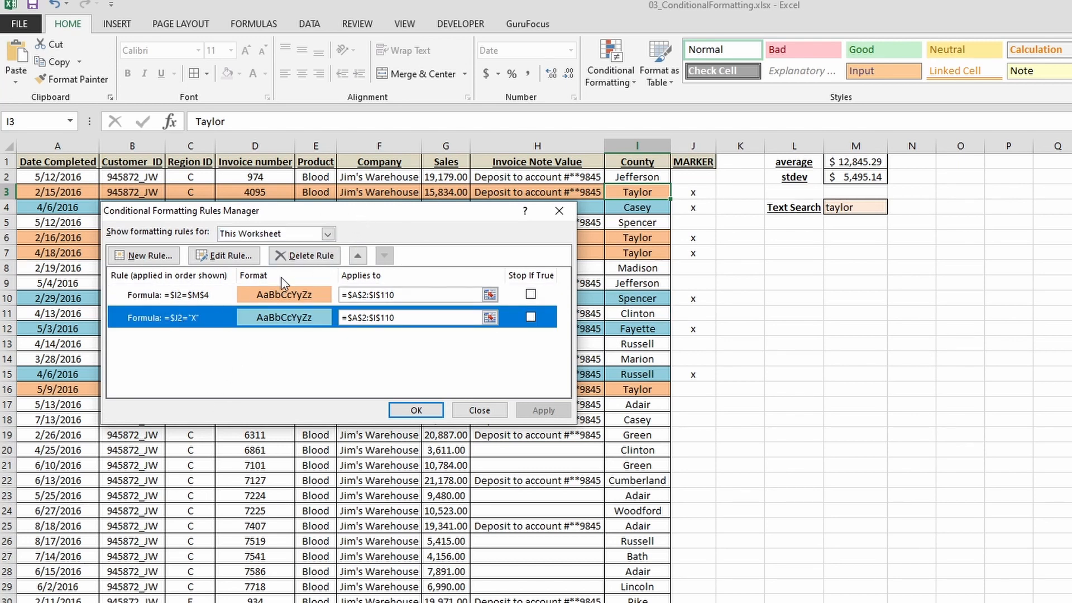
click(357, 257)
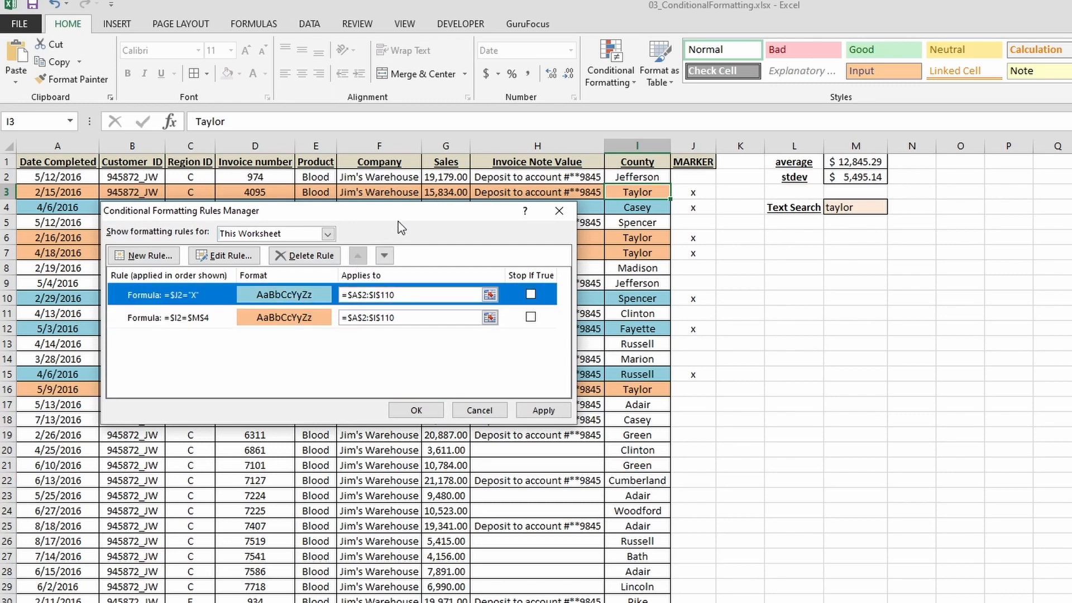
drag(402, 213, 451, 320)
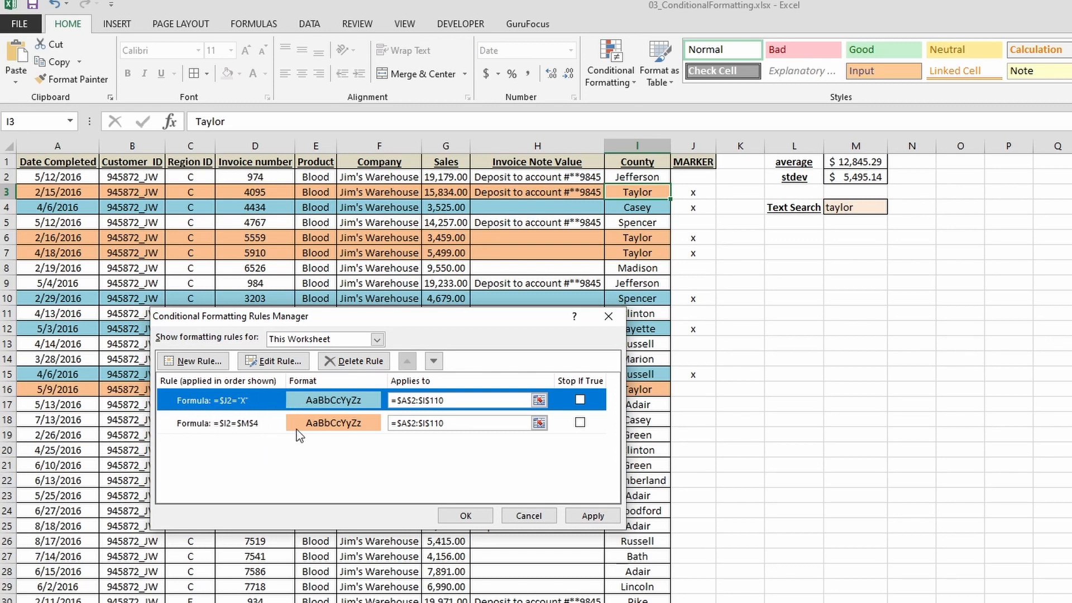
click(592, 516)
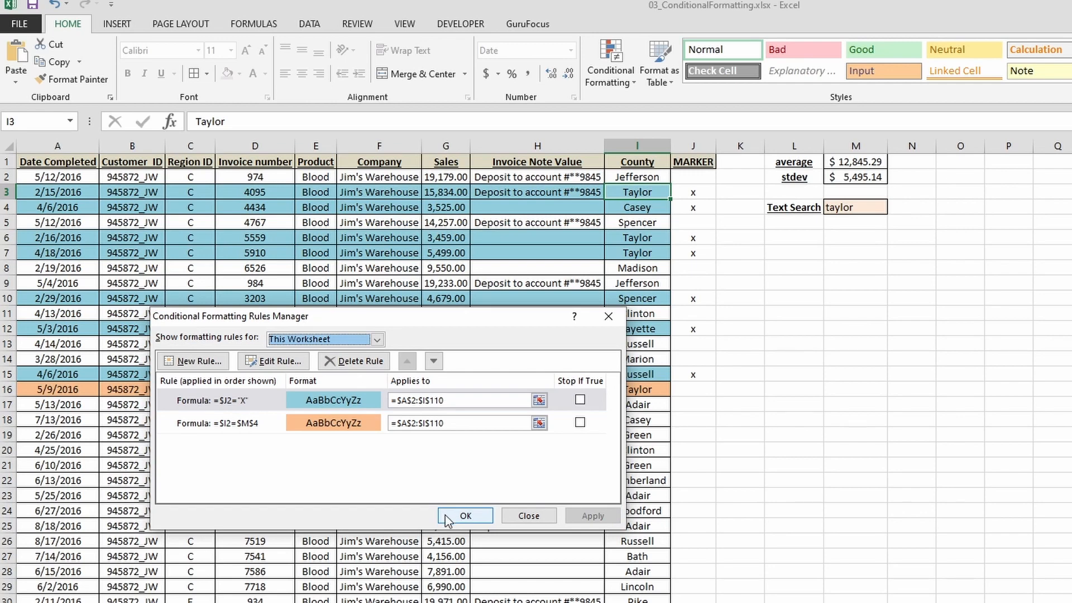
click(465, 515)
Clear the x from MARKER cell J3 for the first Taylor row, and enter x there again.
click(693, 192)
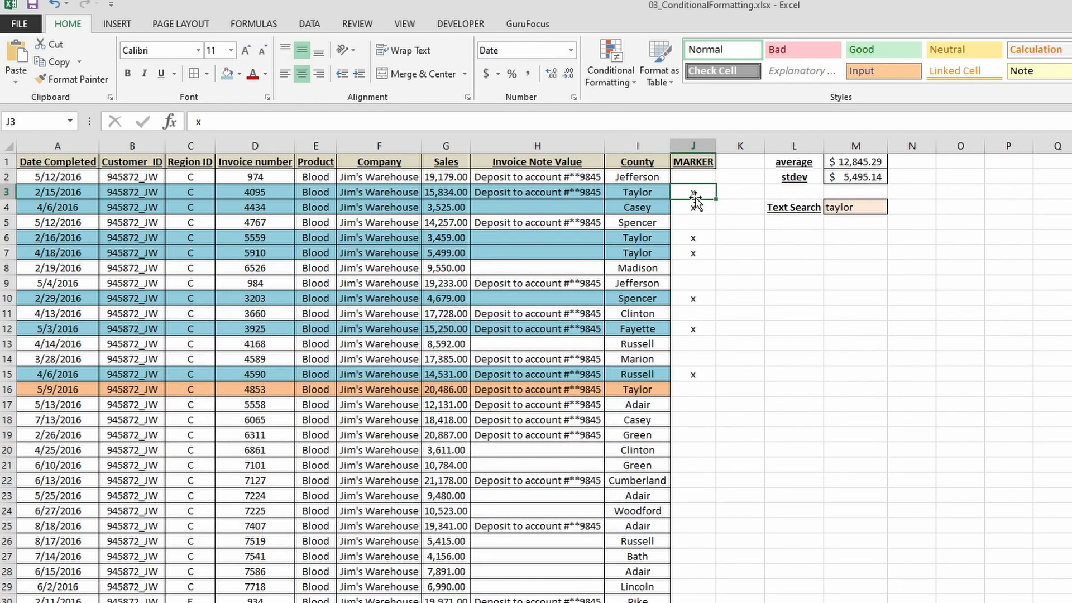
click(694, 203)
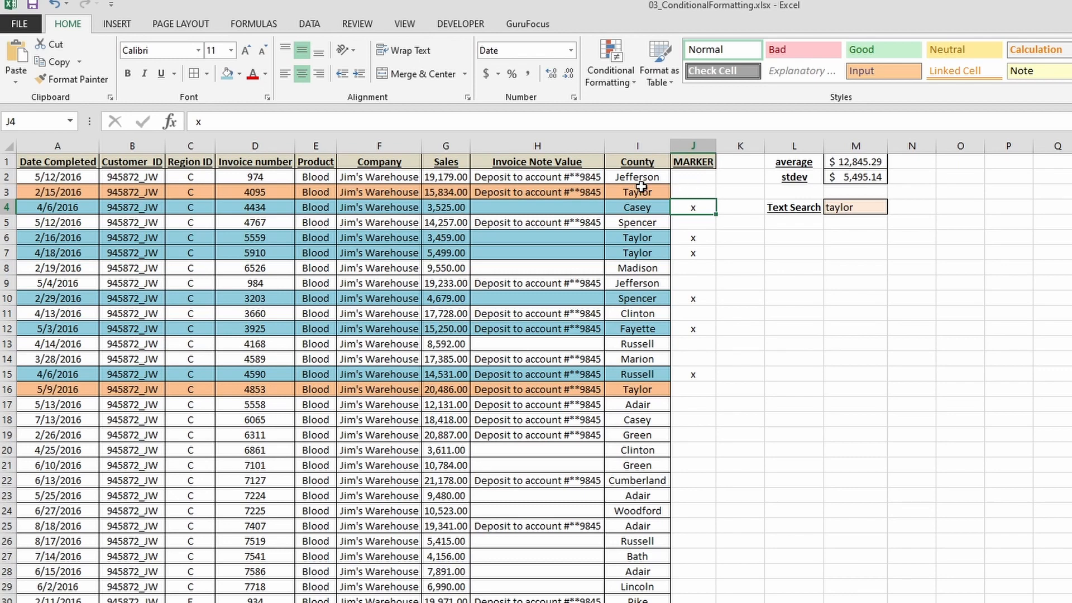
click(707, 192)
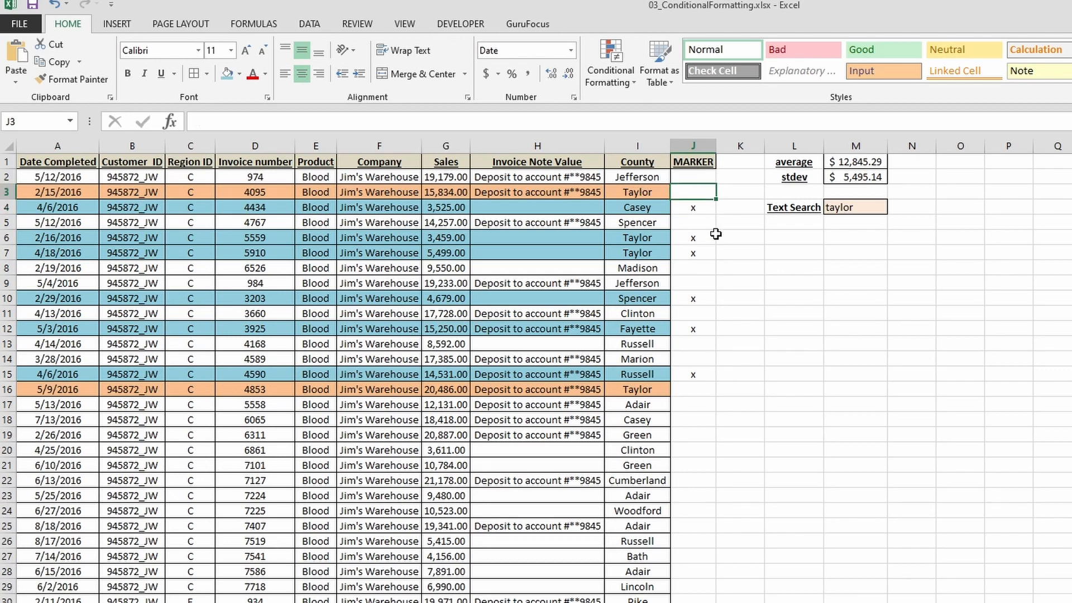
text(x)
key(Return)
click(695, 192)
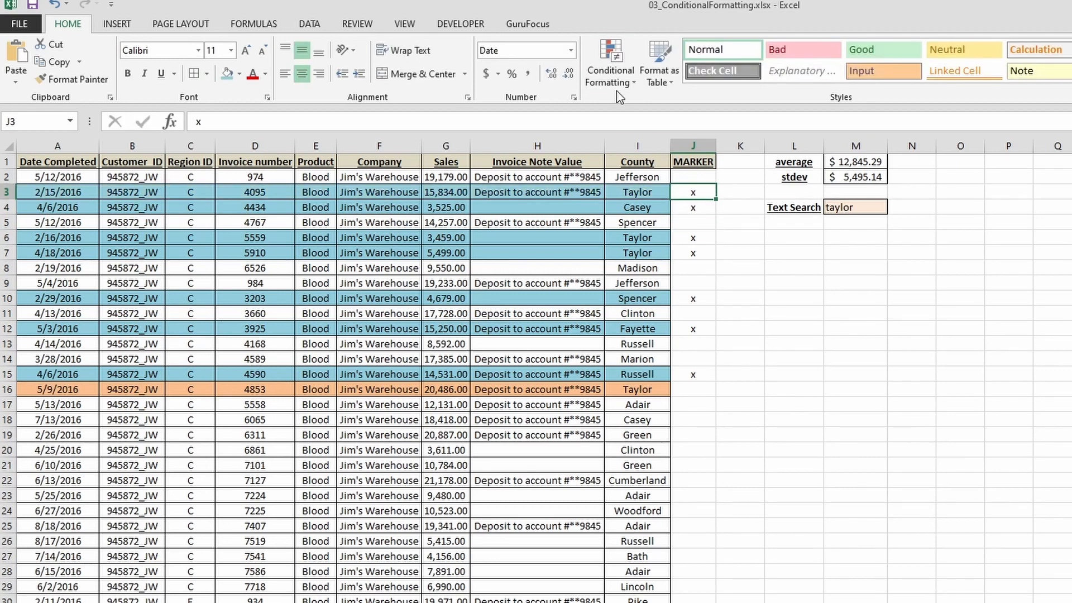
Move the orange Text Search rule back above the blue MARKER rule in this worksheet's rules and apply the order.
click(611, 63)
click(657, 305)
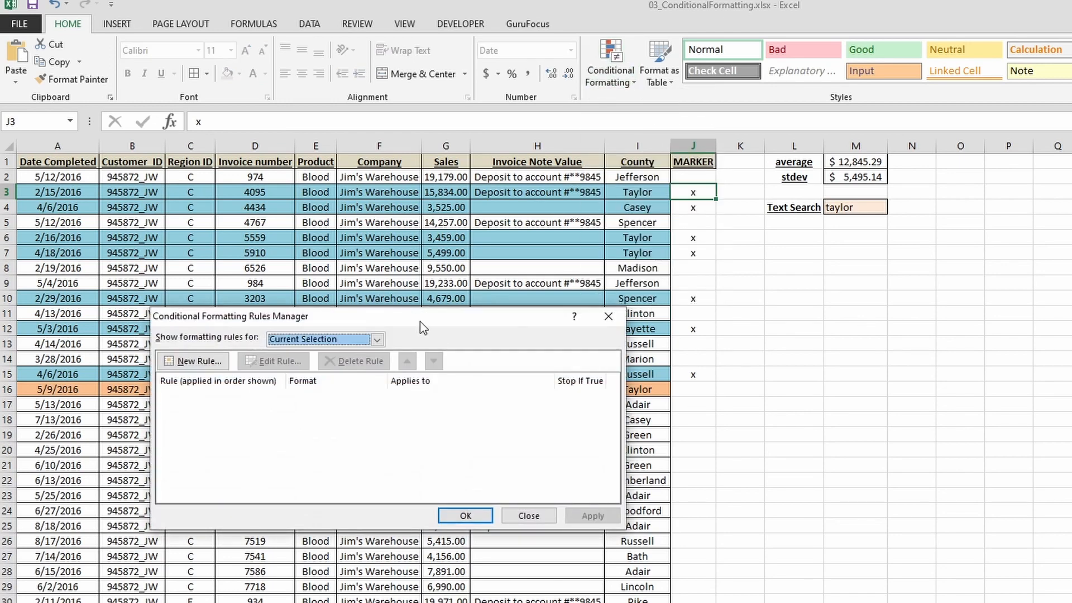
click(331, 344)
click(335, 364)
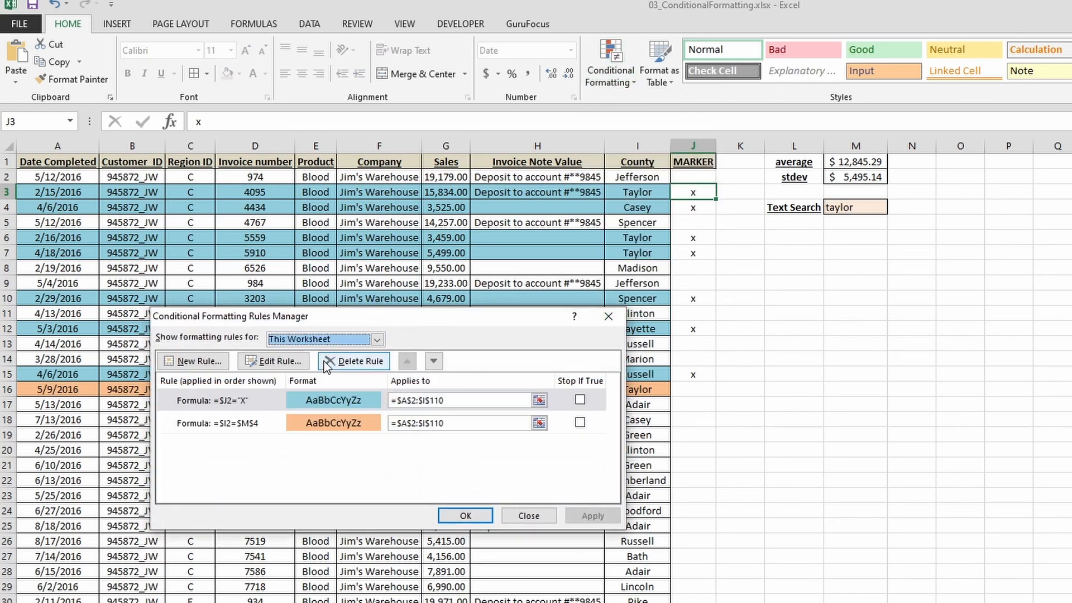
drag(442, 320, 387, 318)
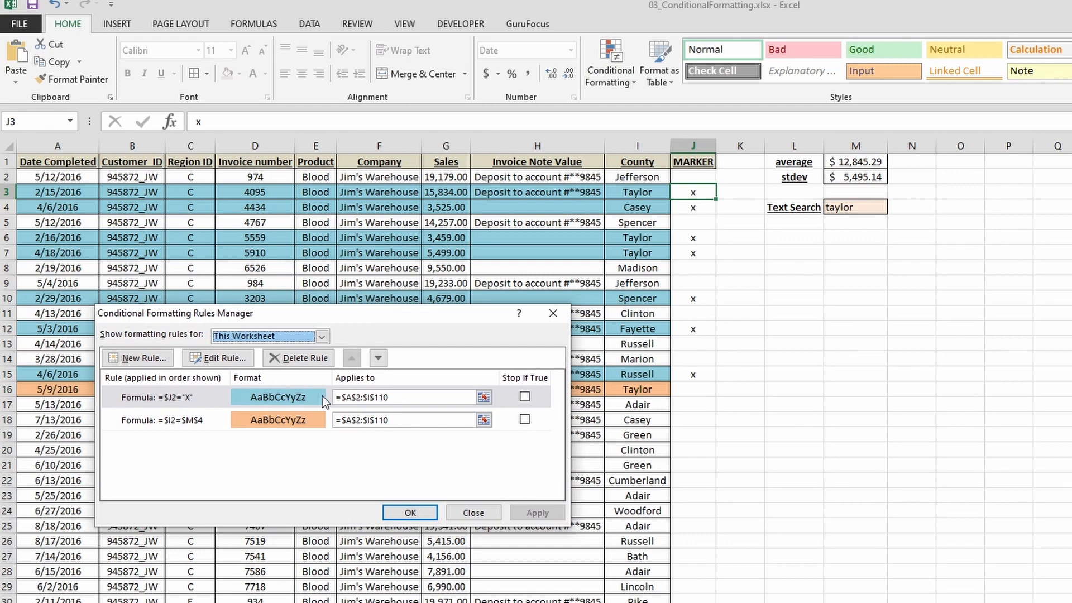
click(191, 421)
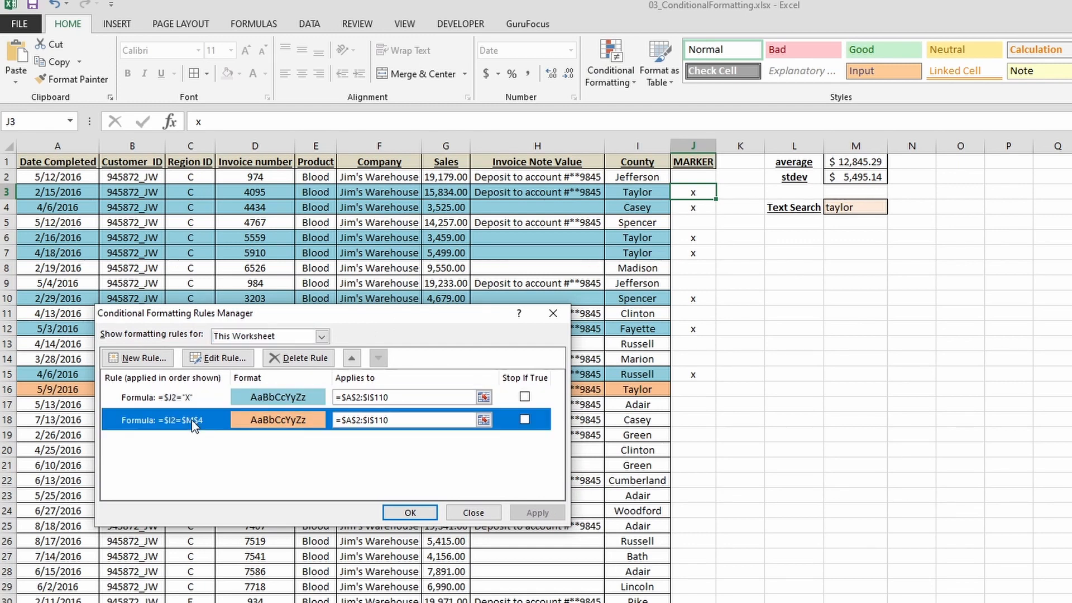
click(351, 358)
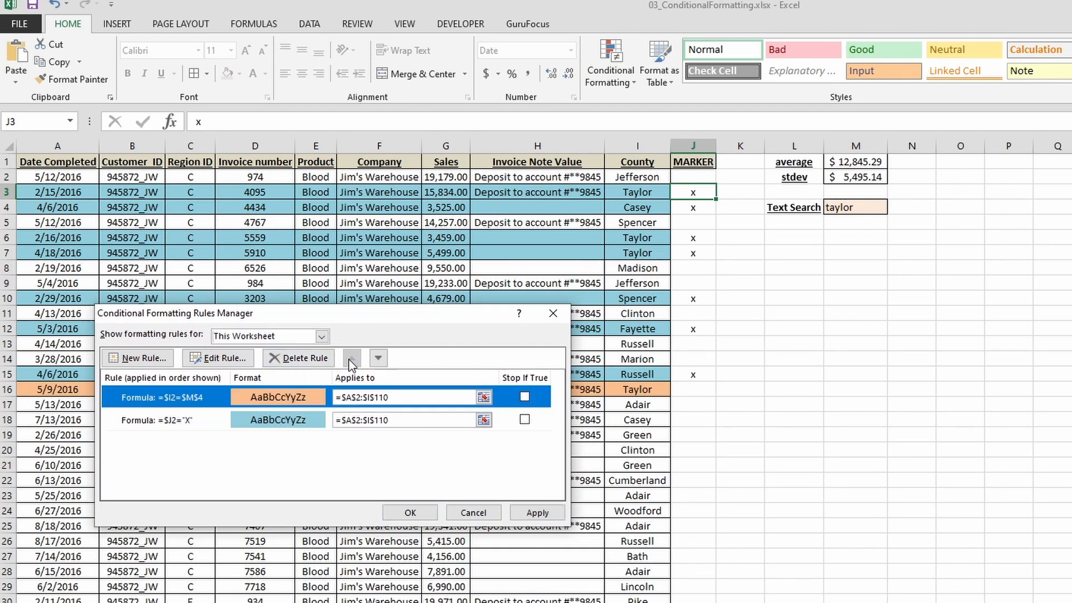
click(528, 515)
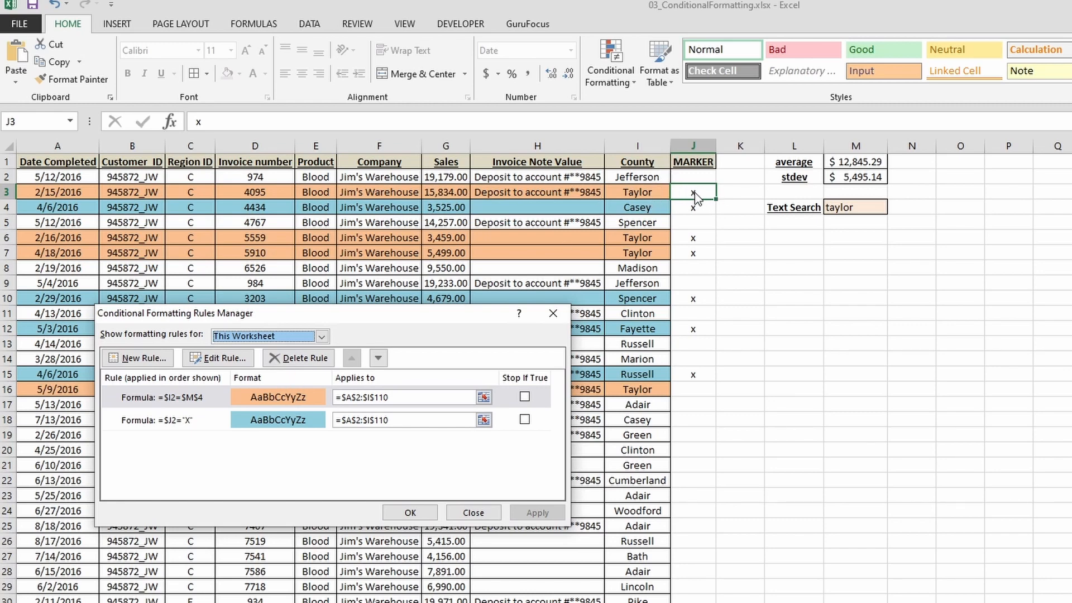
click(474, 513)
Clear all x marks from MARKER cells J3:J17.
drag(794, 389, 795, 374)
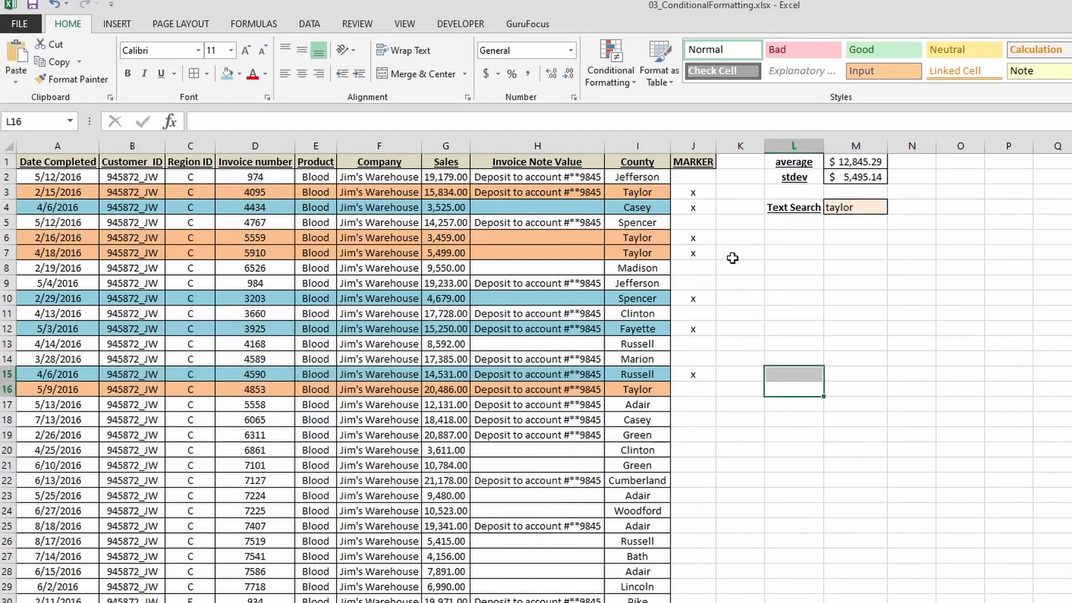
drag(689, 194, 705, 397)
key(Delete)
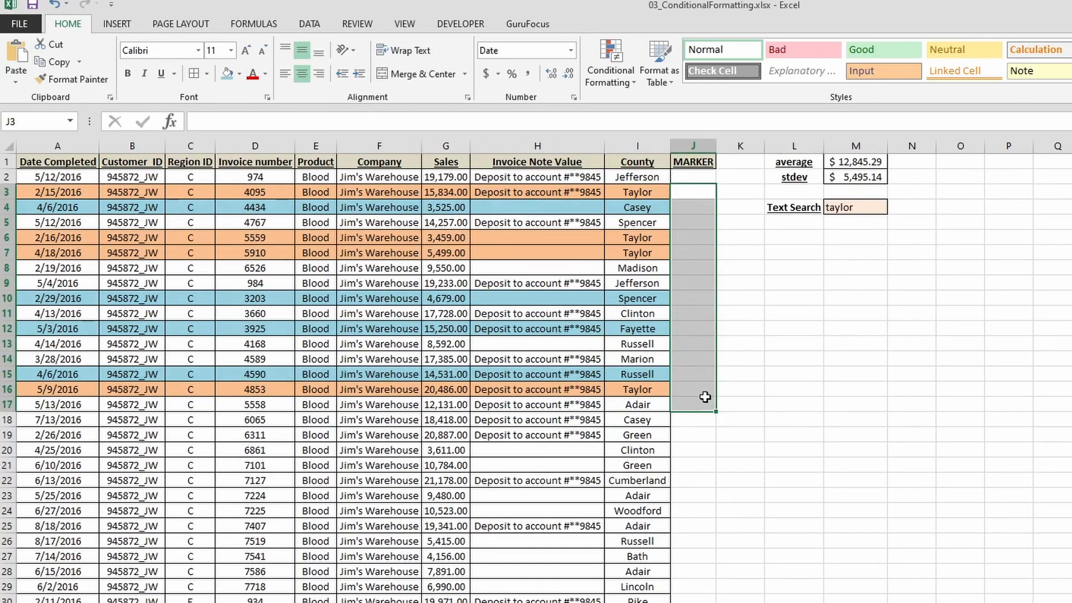
click(705, 390)
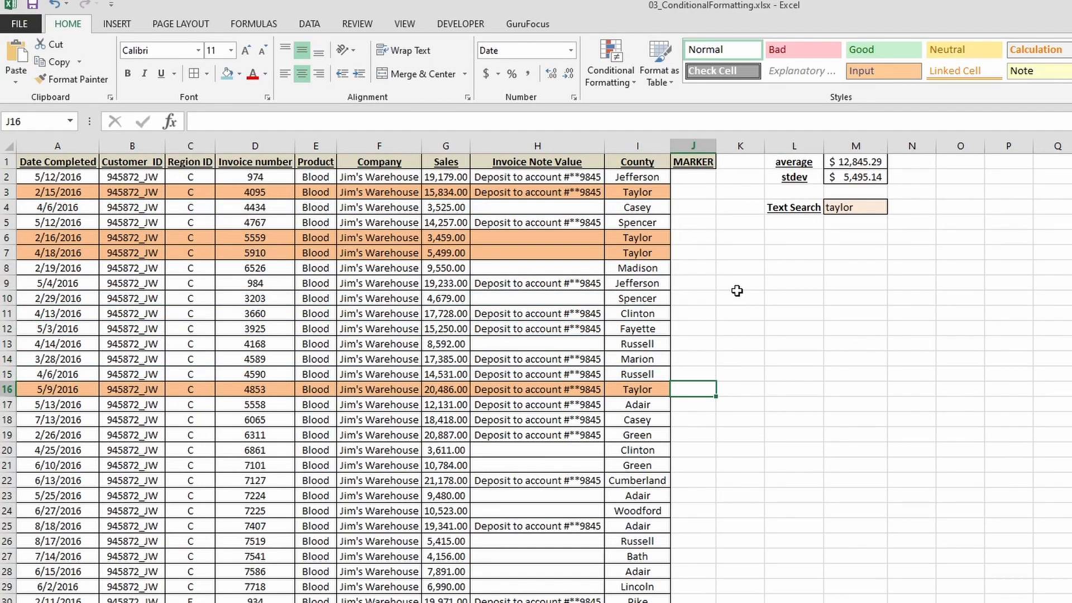